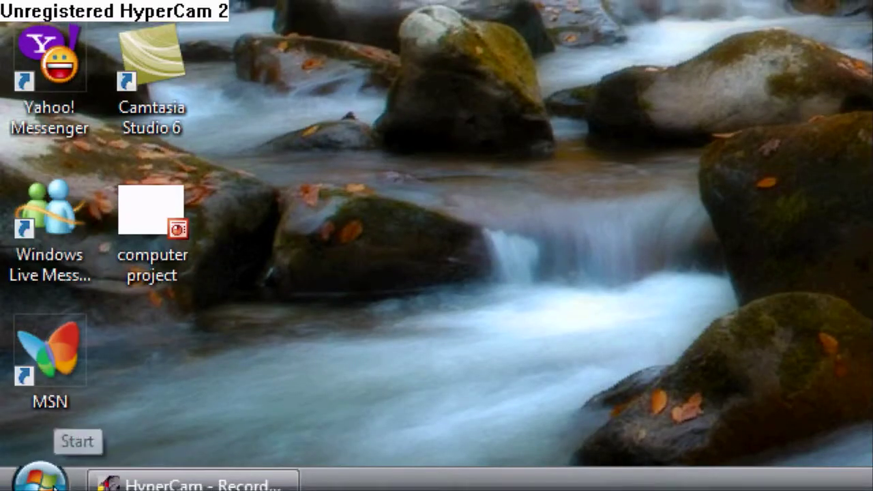
# Step: Bring up the Run dialog by searching 'run' from the Start menu
pyautogui.click(48, 482)
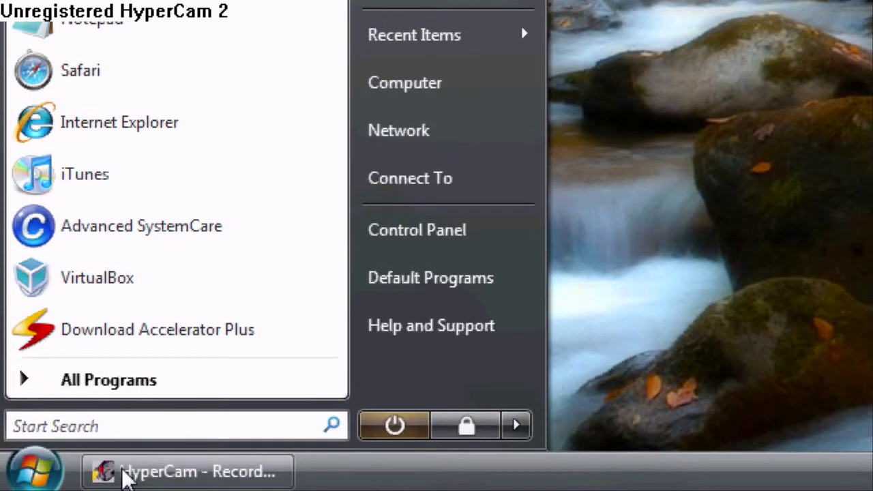
pyautogui.write('run')
pyautogui.press('Return')
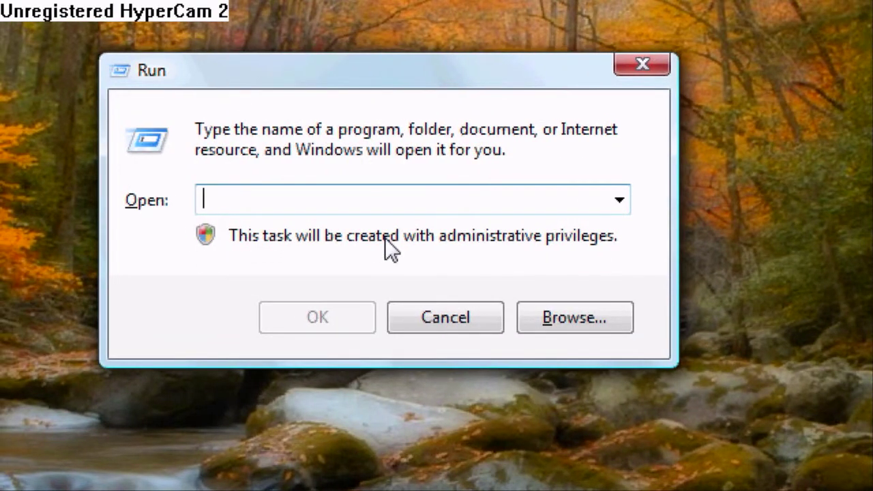
# Step: Run regedit to open Registry Editor at Winlogon, drag inside the window, then close it
pyautogui.write('regedit')
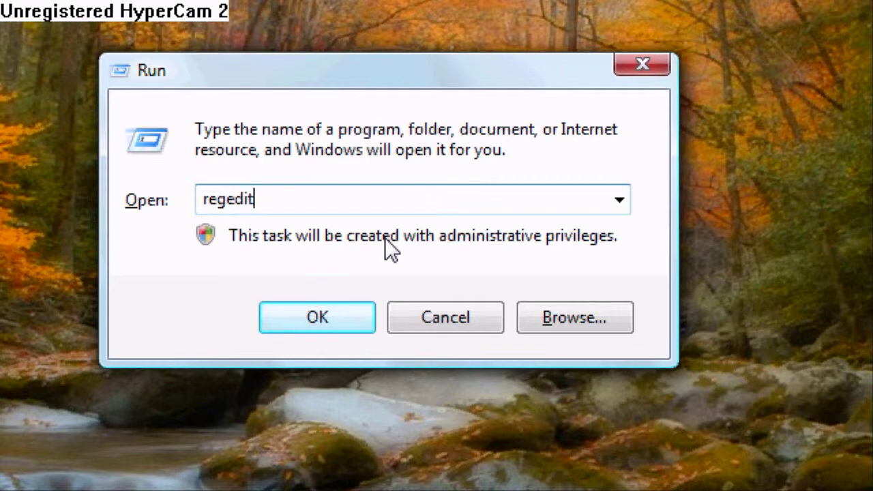
pyautogui.press('Return')
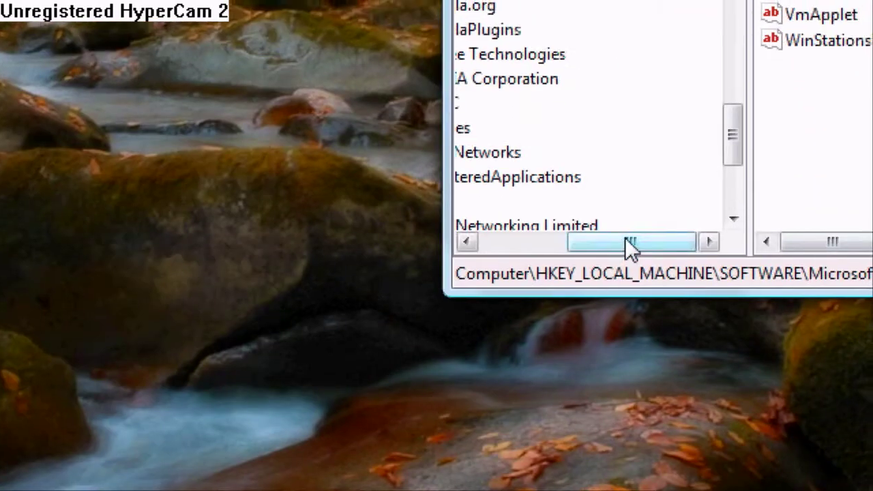
pyautogui.moveTo(627, 240); pyautogui.dragTo(546, 240)
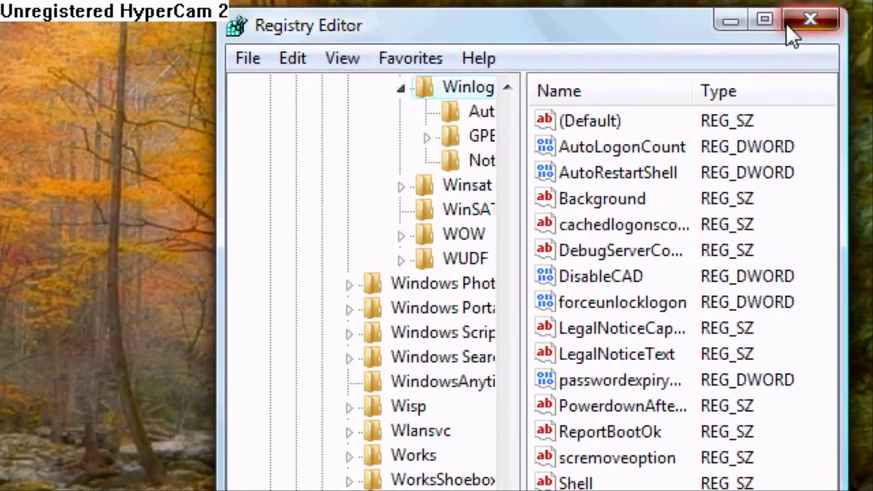
pyautogui.click(791, 28)
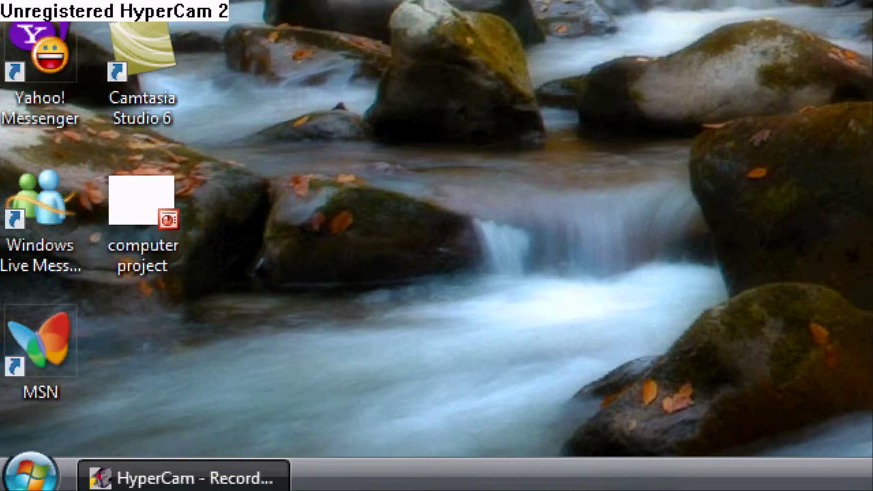
# Step: Relaunch Registry Editor by searching 're' in Start Search and maximize its window
pyautogui.click(49, 472)
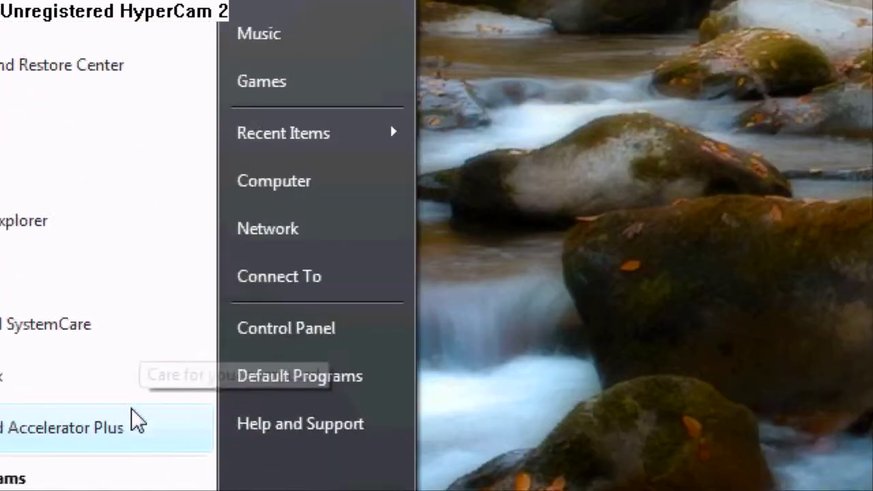
pyautogui.write('re')
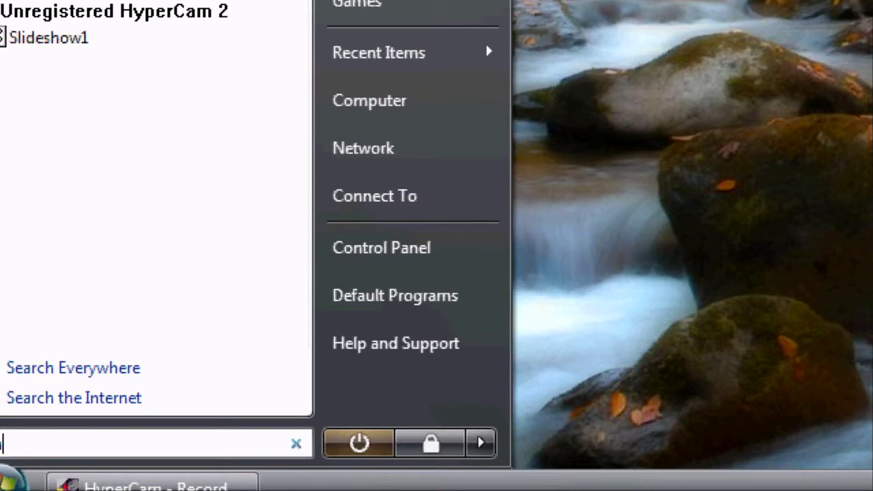
pyautogui.press('super+r')
pyautogui.press('Return')
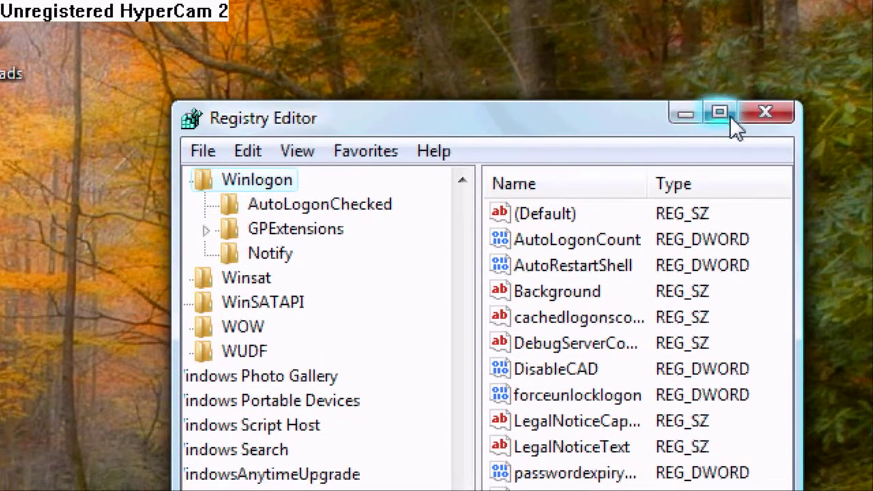
pyautogui.click(730, 116)
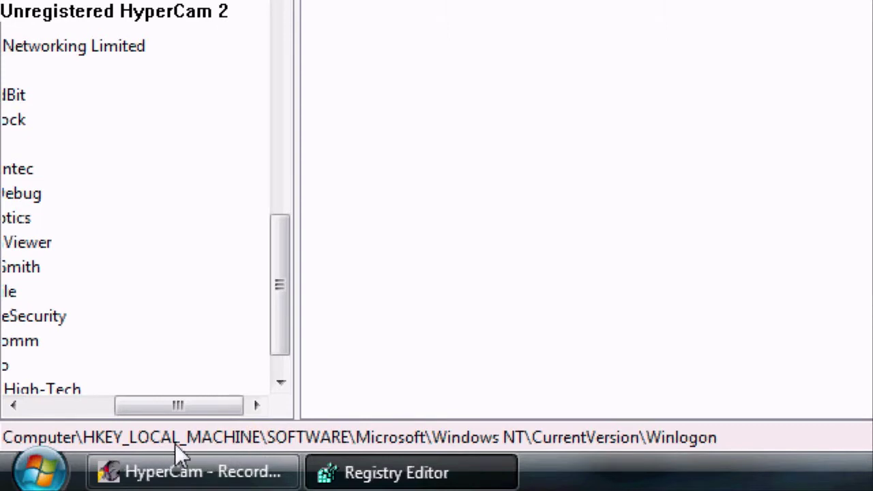
# Step: Click in the maximized Registry Editor window showing the Winlogon key's values
pyautogui.click(545, 432)
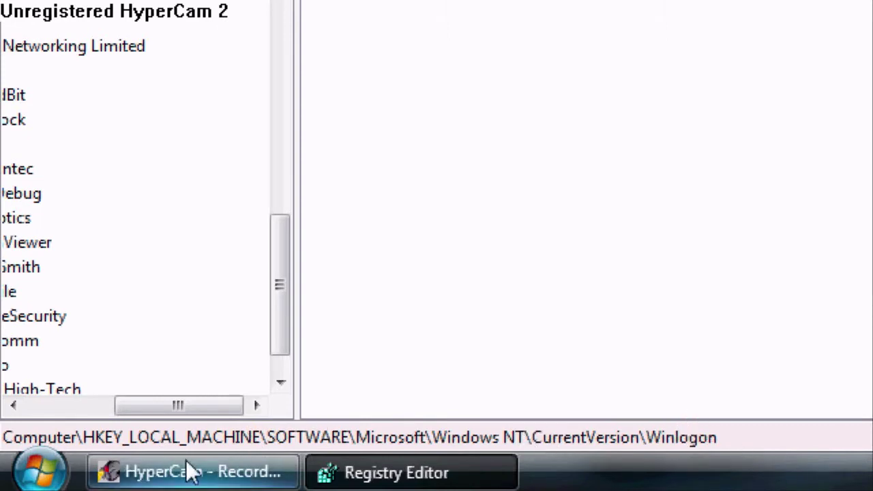
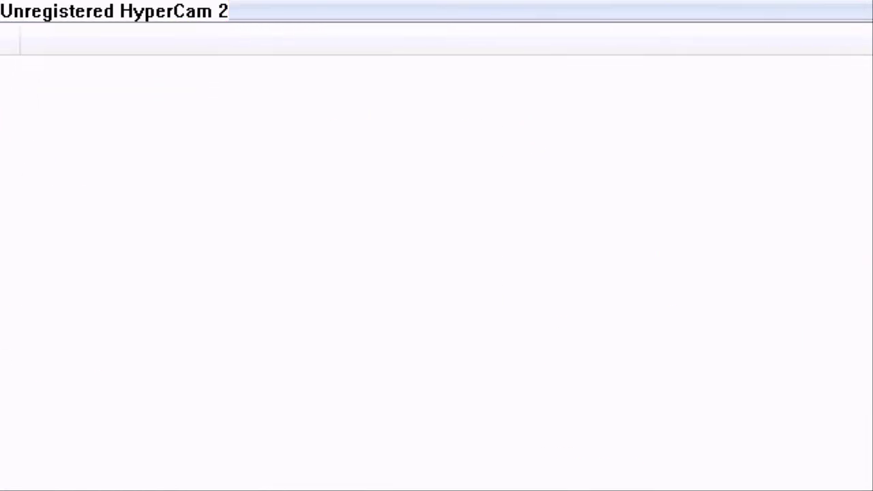
# Step: Restore the full-screen Registry Editor window and scroll its key tree back to the left edge
pyautogui.click(827, 11)
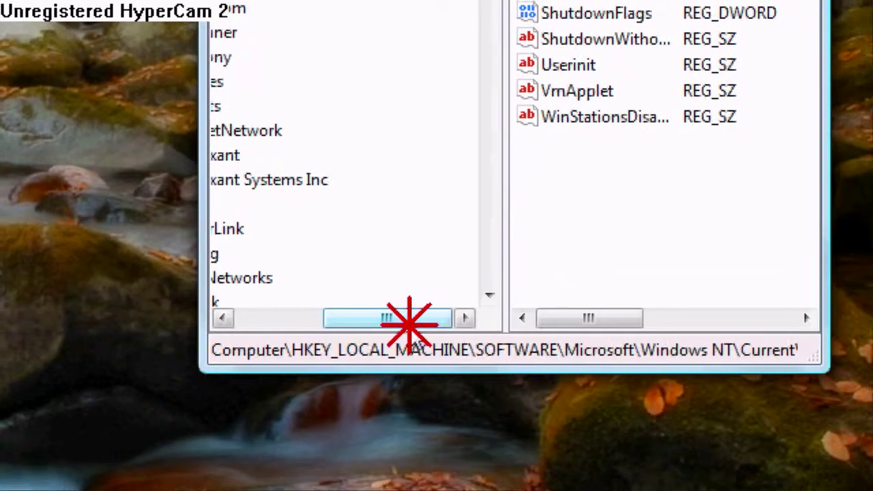
pyautogui.moveTo(425, 425); pyautogui.dragTo(321, 424)
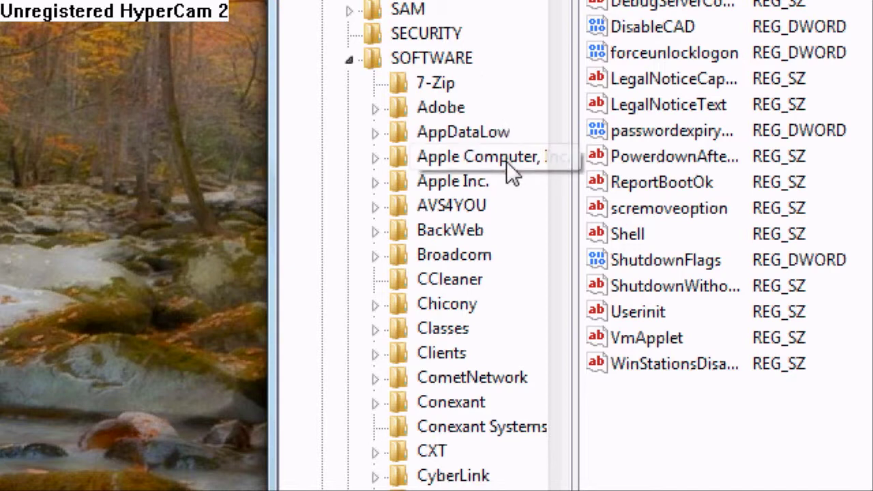
# Step: Scroll the key tree down past SOFTWARE\Microsoft until Windows NT\CurrentVersion\Winlogon is visible
pyautogui.scroll(-3, 445, 243)
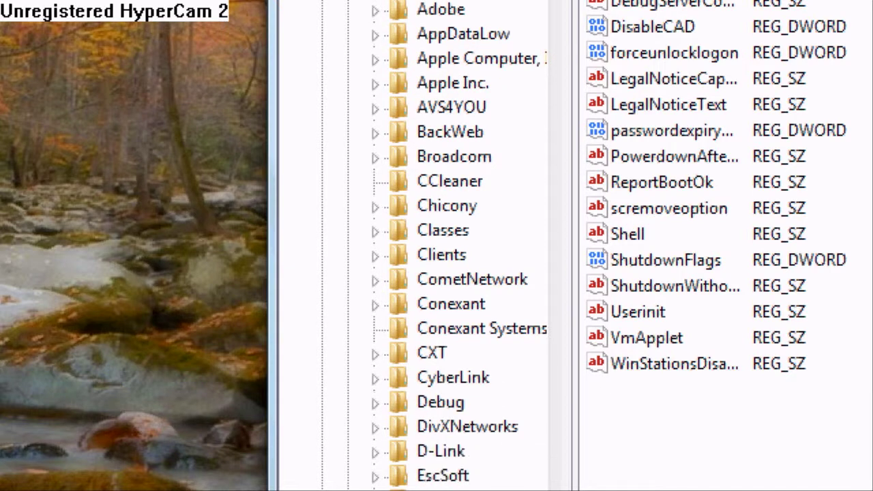
pyautogui.scroll(-4, 446, 243)
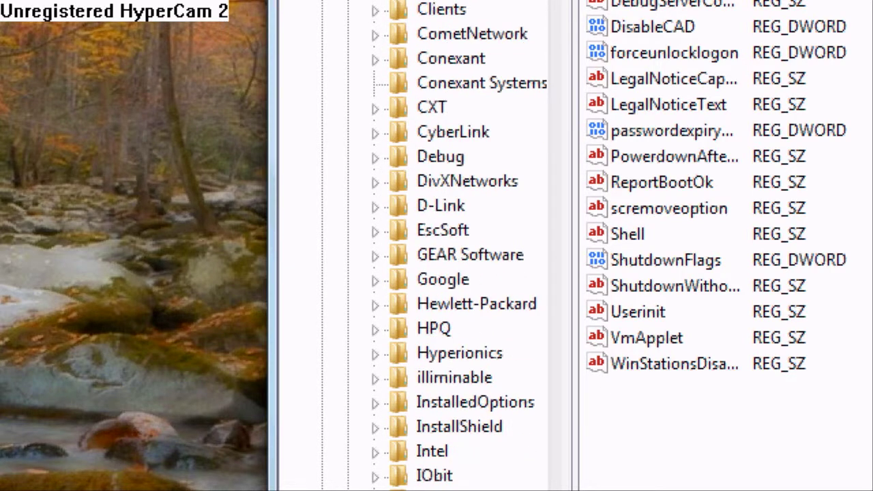
pyautogui.scroll(-2, 445, 243)
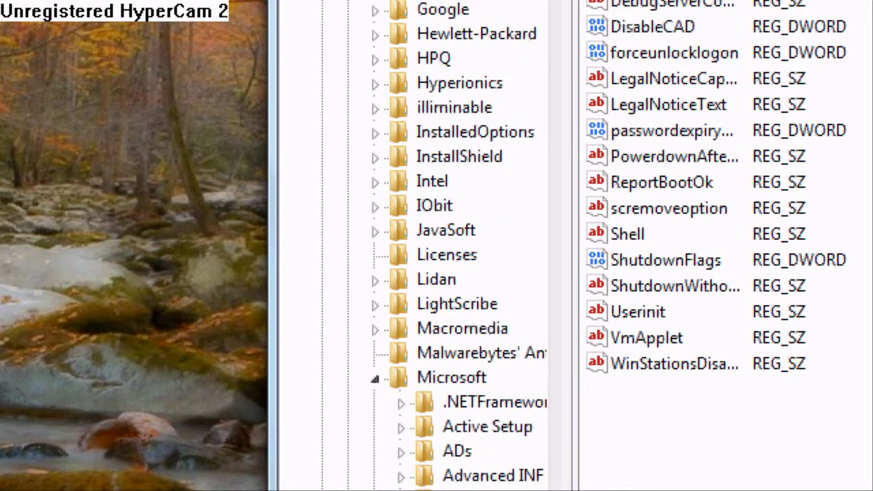
pyautogui.scroll(-4, 446, 243)
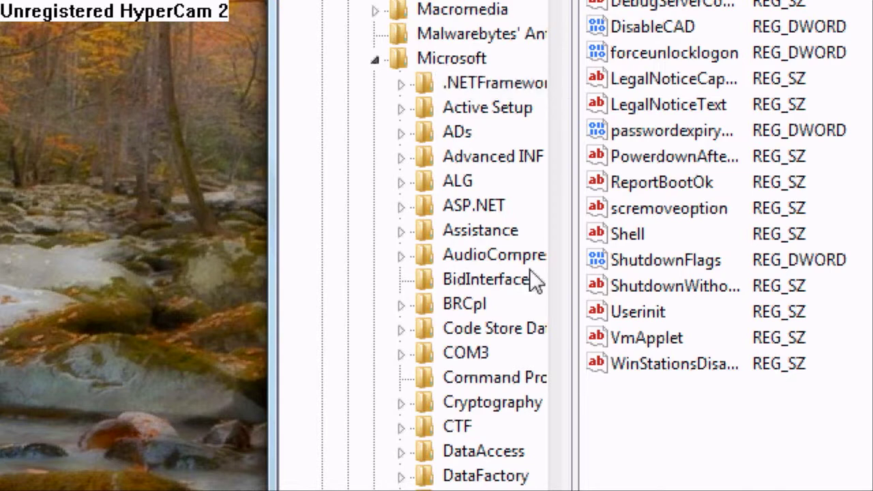
pyautogui.scroll(-1, 529, 268)
pyautogui.scroll(-3, 483, 246)
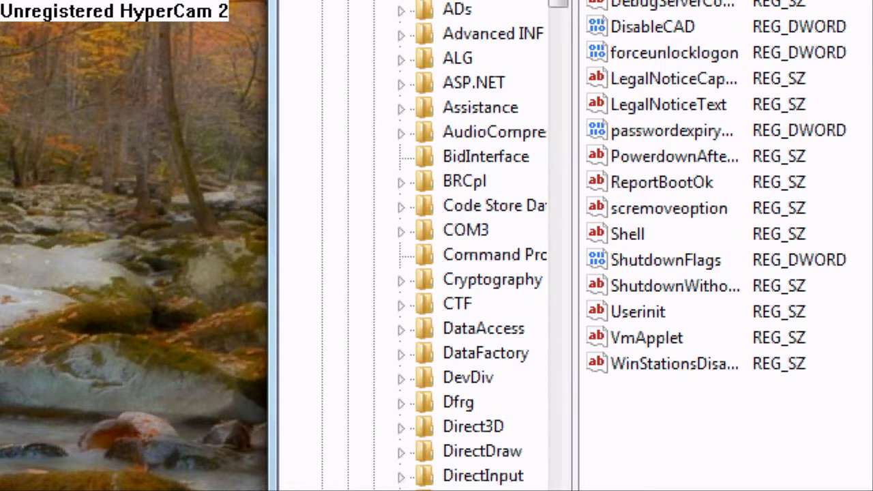
pyautogui.scroll(-7, 483, 245)
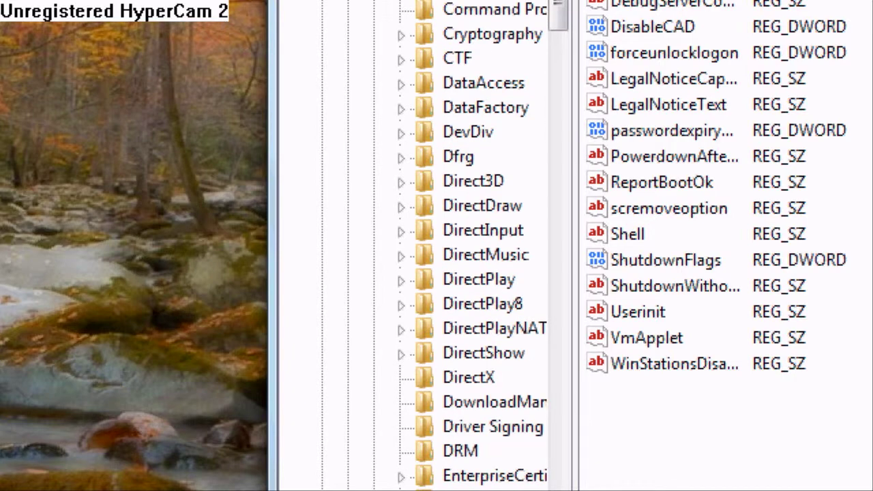
pyautogui.scroll(-11, 483, 246)
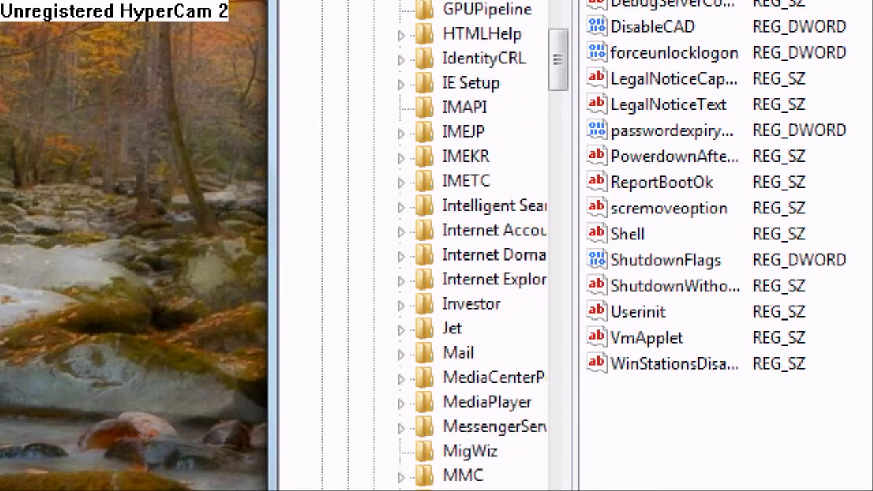
pyautogui.scroll(-11, 483, 245)
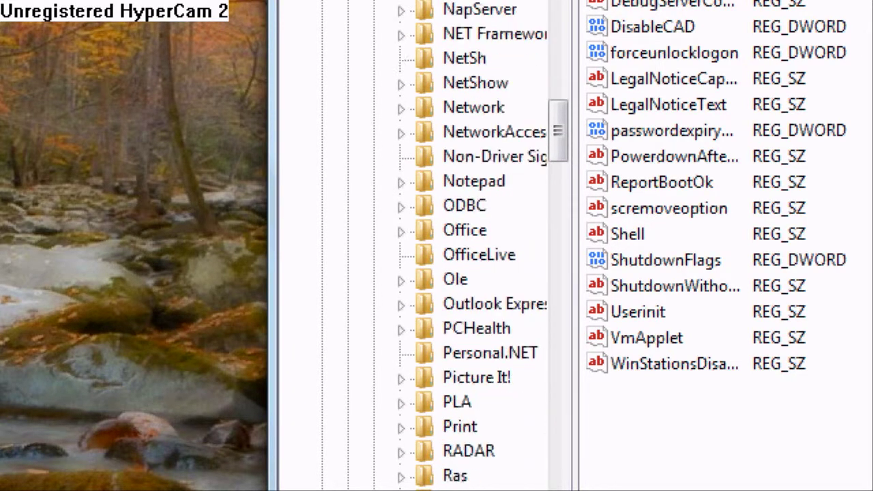
pyautogui.scroll(-11, 483, 245)
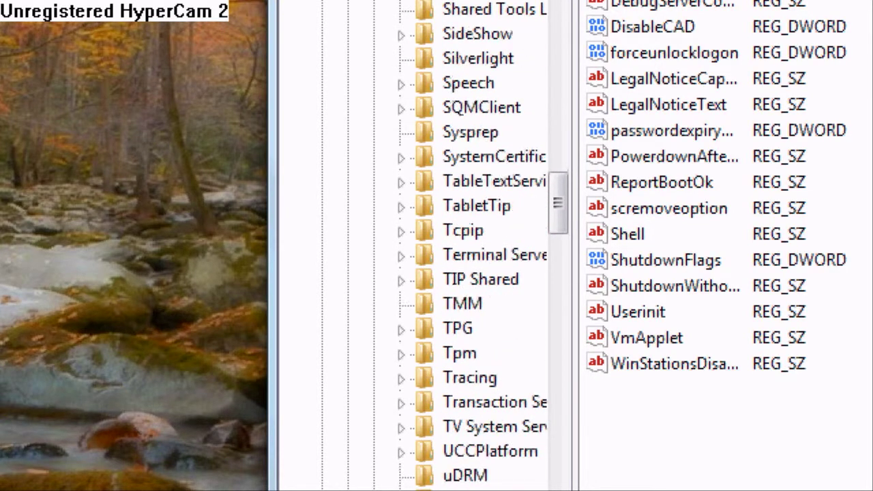
pyautogui.scroll(-4, 482, 246)
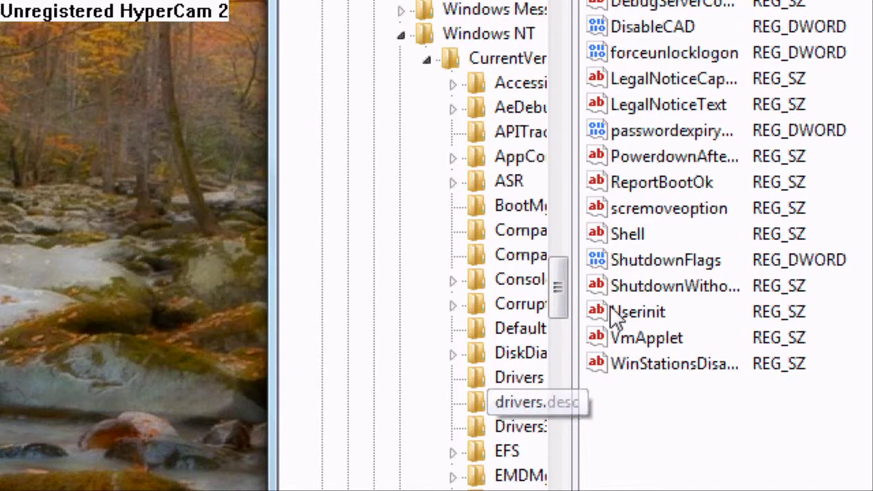
pyautogui.moveTo(558, 287); pyautogui.dragTo(571, 437)
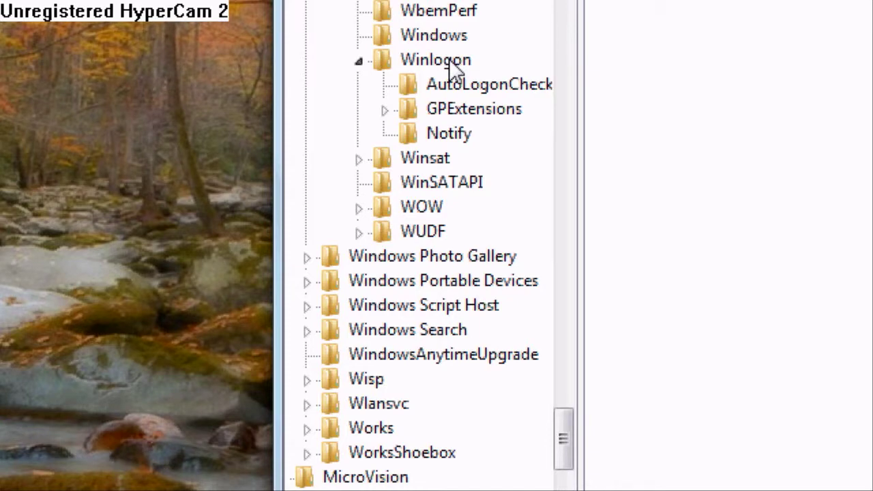
# Step: Select the Winlogon key and open its LegalNoticeCaption value, currently 'I am watching you'
pyautogui.click(446, 62)
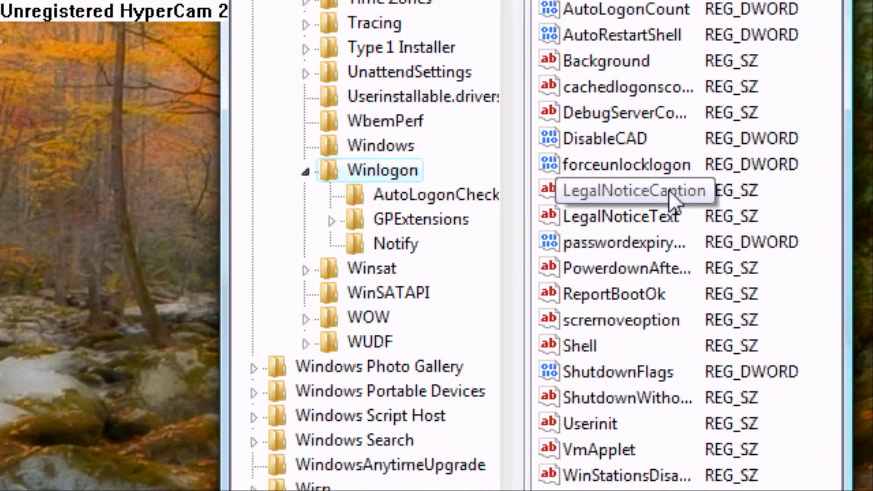
pyautogui.doubleClick(619, 192)
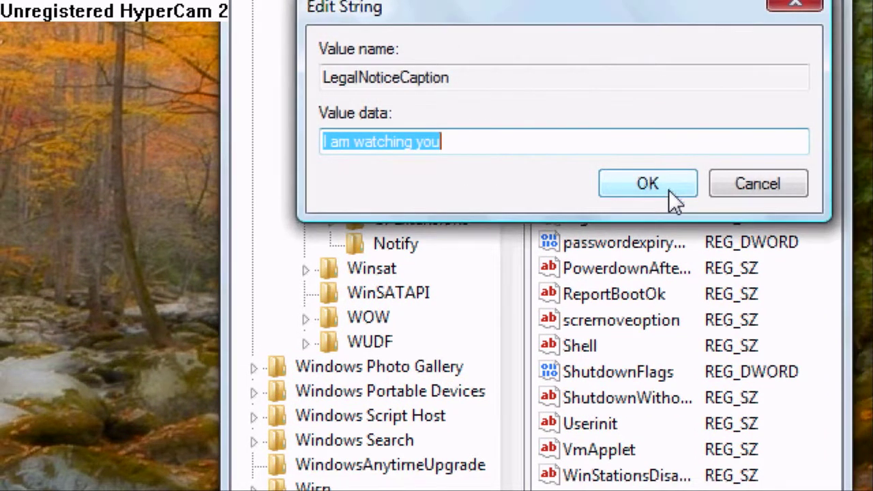
# Step: Change LegalNoticeCaption to 'I am watching you!!!!!', then open LegalNoticeText for editing
pyautogui.press('BackSpace')
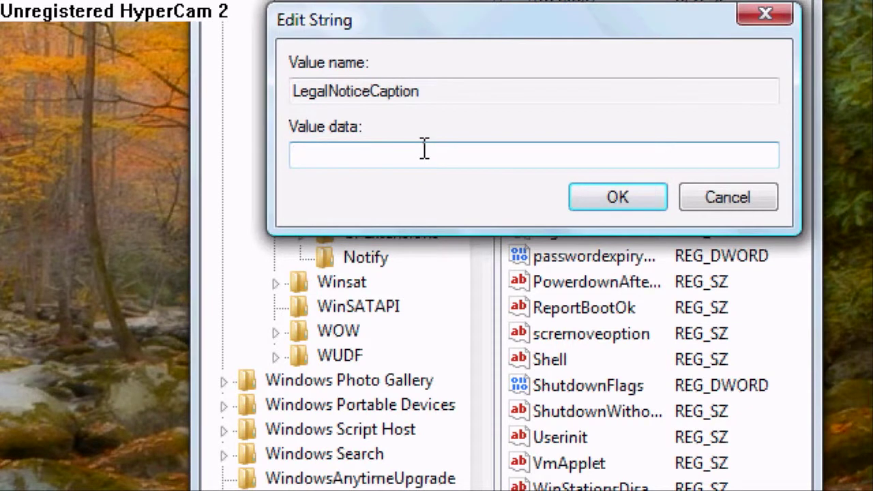
pyautogui.write('I am watching you')
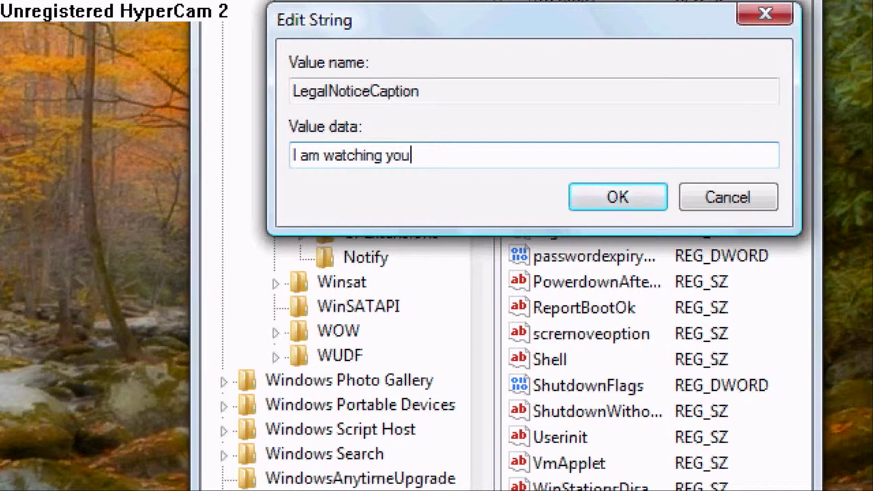
pyautogui.write('!!!!!')
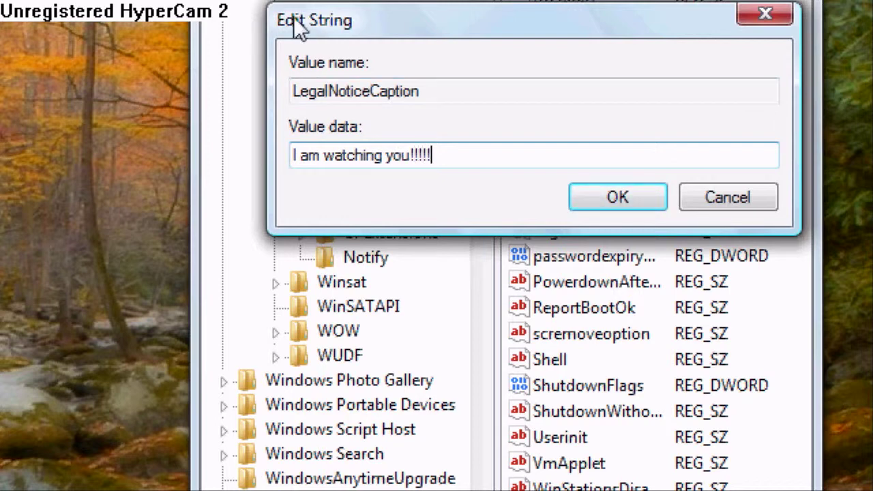
pyautogui.click(603, 204)
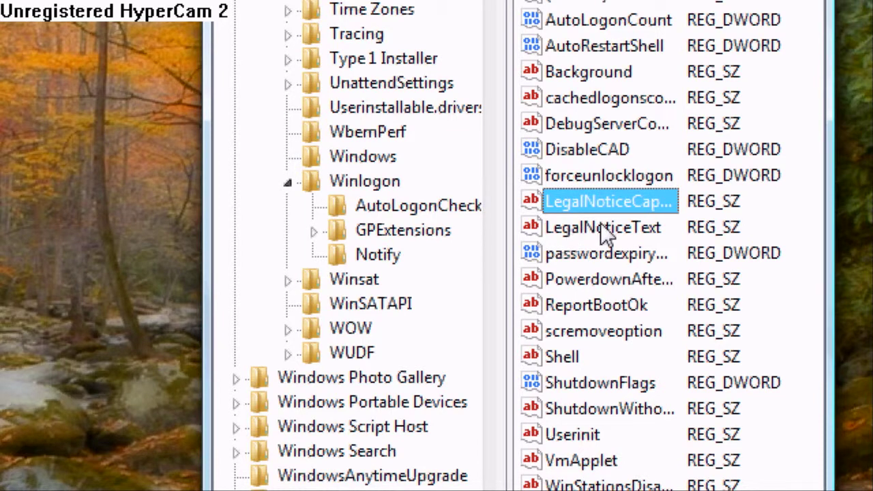
pyautogui.doubleClick(633, 228)
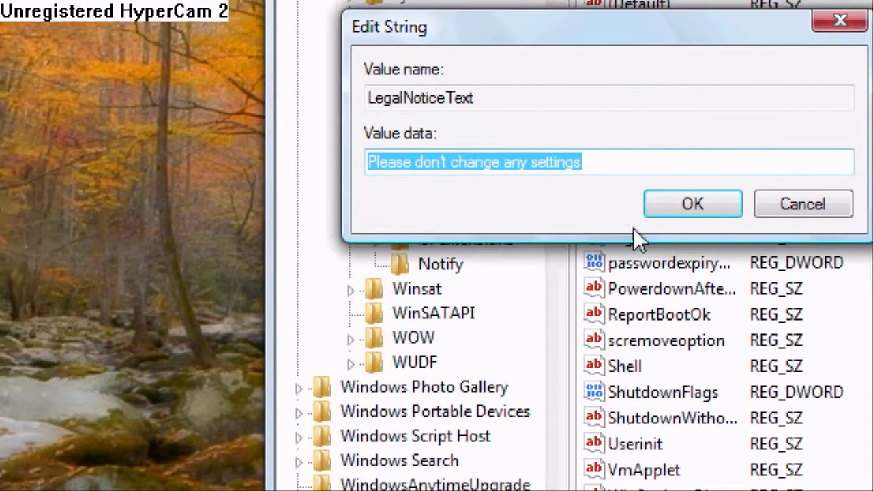
# Step: Replace LegalNoticeText with the tired-of-fixing-my-computer message ending 'Thanks and have a great day!' and save
pyautogui.press('BackSpace')
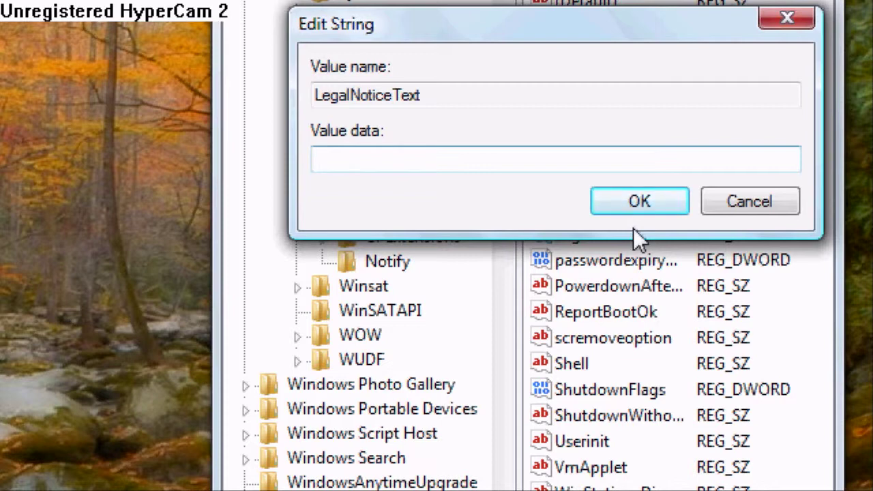
pyautogui.write('Please don')
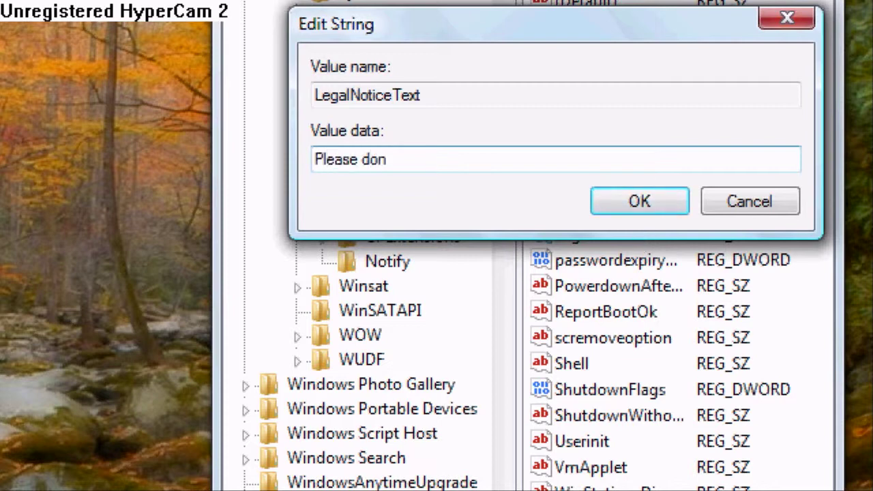
pyautogui.press('BackSpace')
pyautogui.write("n't piss me off")
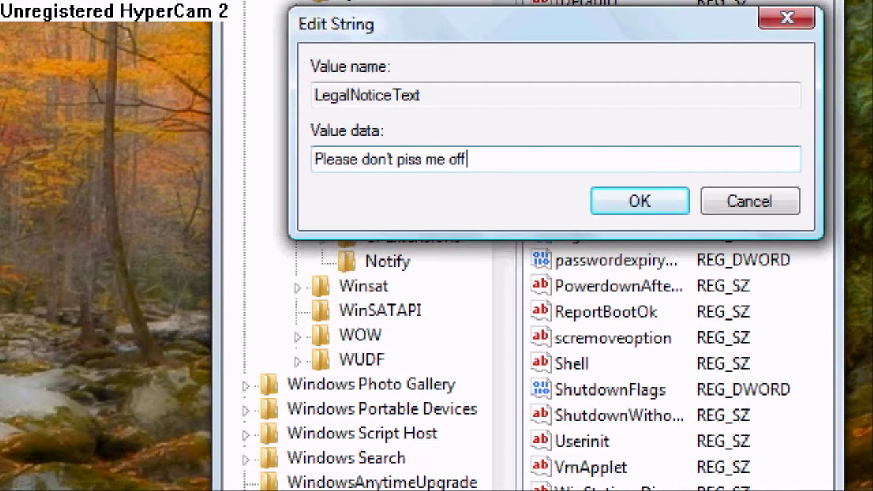
pyautogui.write(' i am tired of ti')
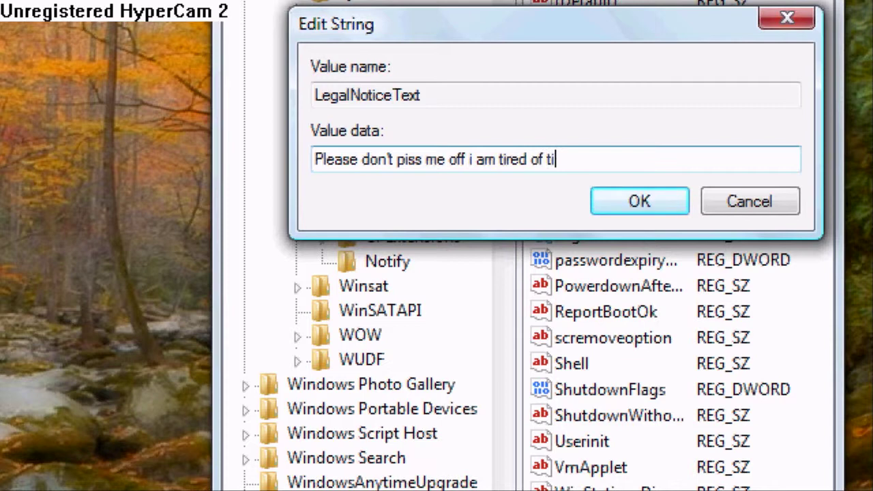
pyautogui.press('BackSpace')
pyautogui.write('fixing your')
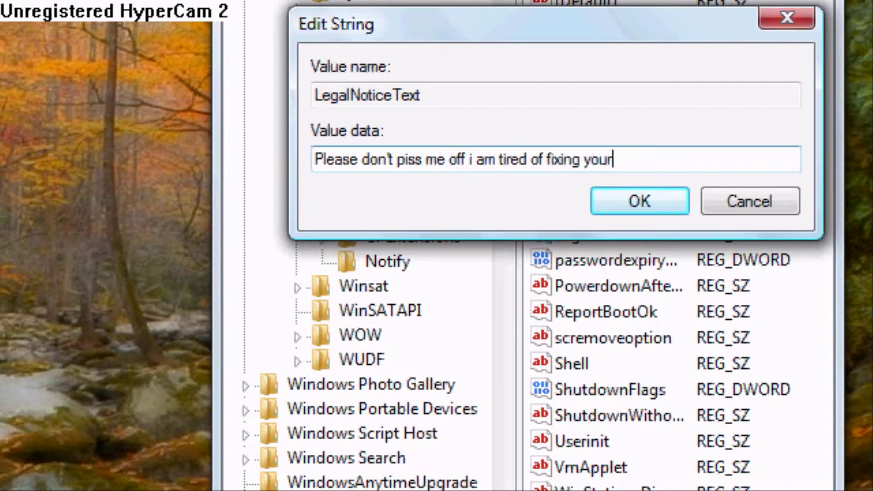
pyautogui.press('BackSpace')
pyautogui.press('BackSpace')
pyautogui.press('BackSpace')
pyautogui.press('BackSpace')
pyautogui.write('my compute')
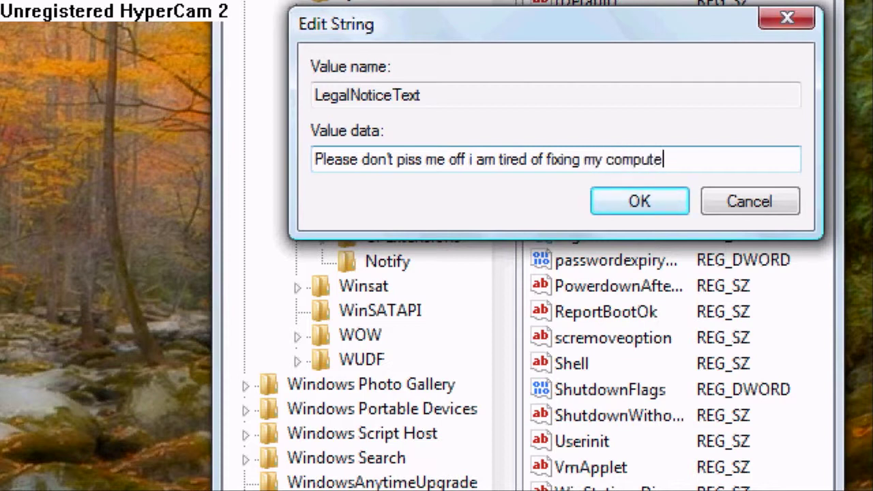
pyautogui.write('r!!!!! Thanks')
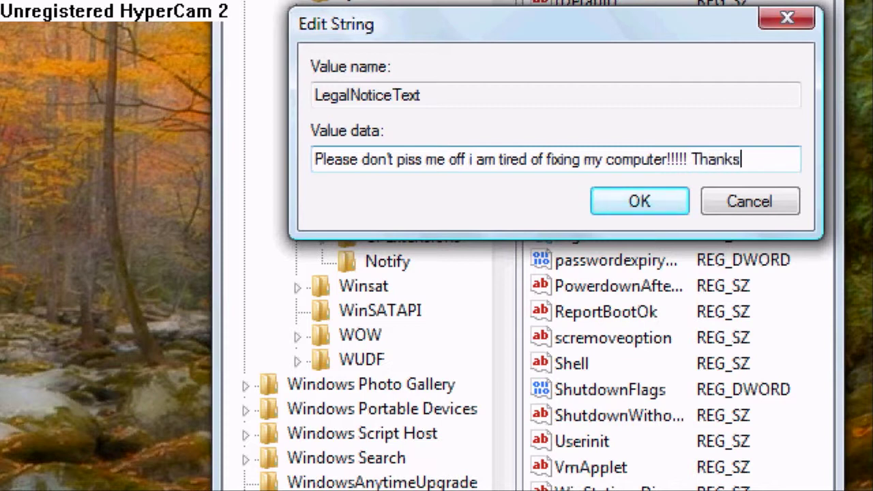
pyautogui.write(' and have')
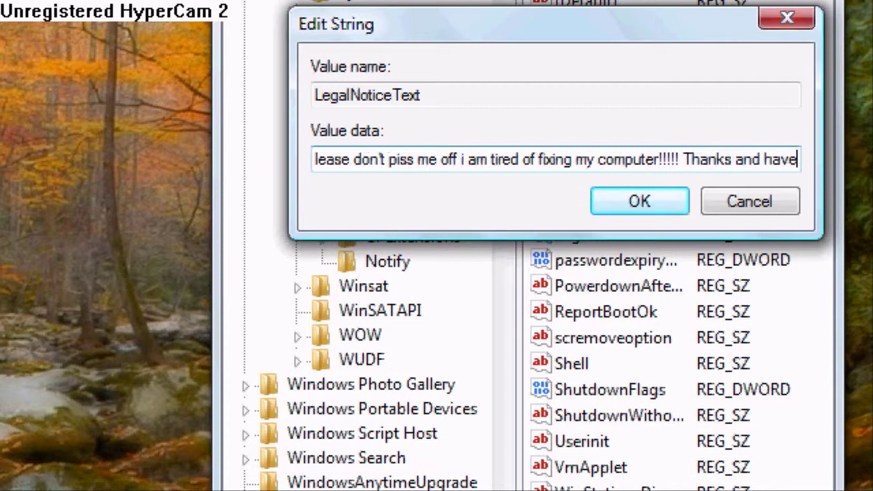
pyautogui.write(' a great day')
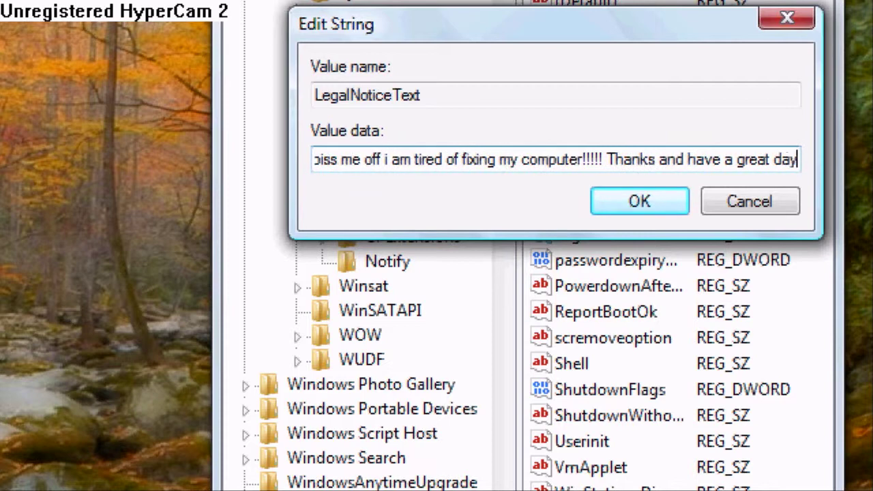
pyautogui.write('!')
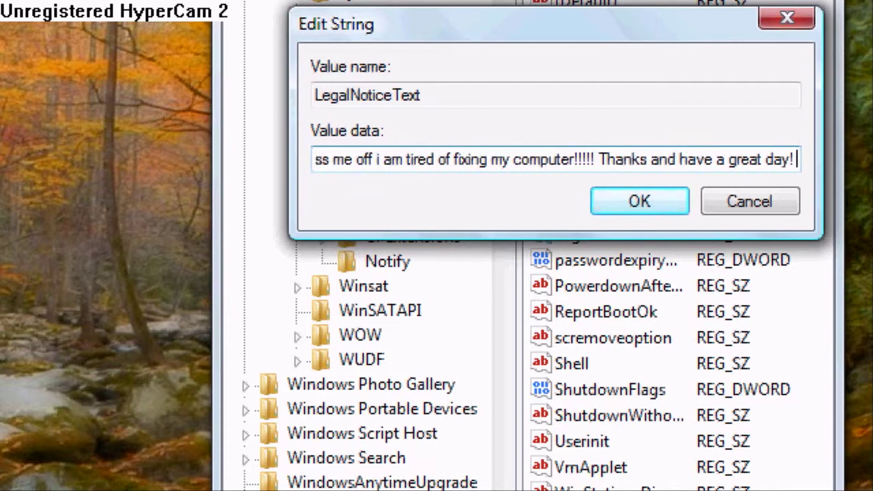
pyautogui.click(675, 210)
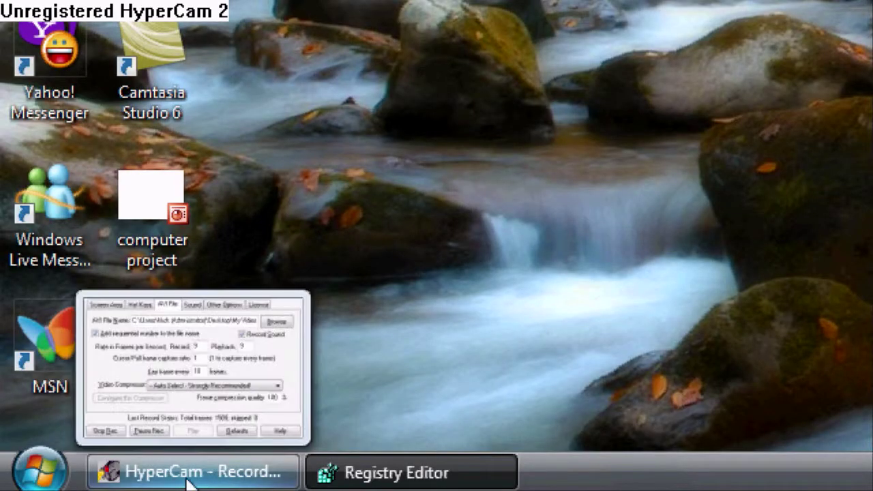
# Step: Cascade the open desktop windows using the taskbar's context menu
pyautogui.rightClick(191, 479)
pyautogui.click(293, 313)
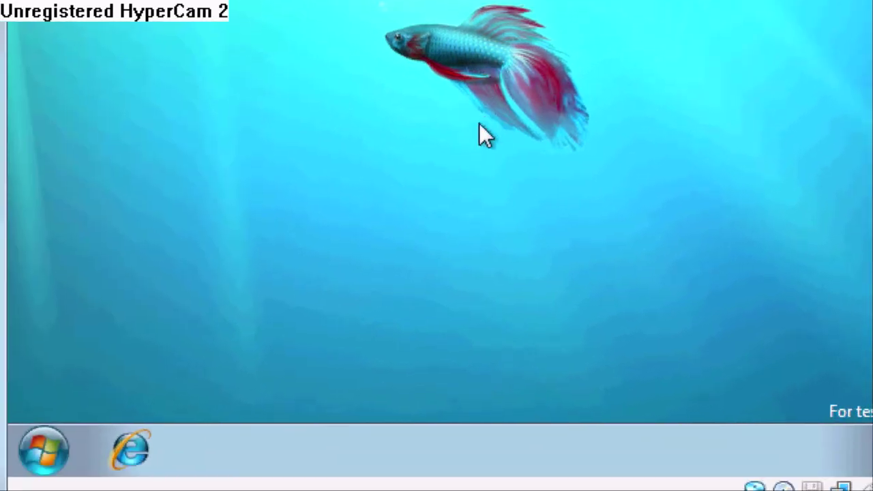
# Step: Launch regedit from the Run box inside the Windows 7 virtual machine
pyautogui.click(52, 442)
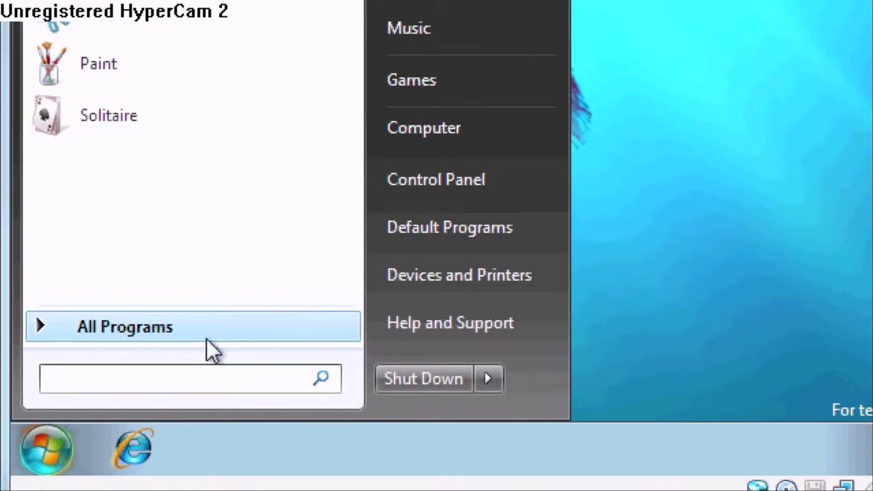
pyautogui.write('run')
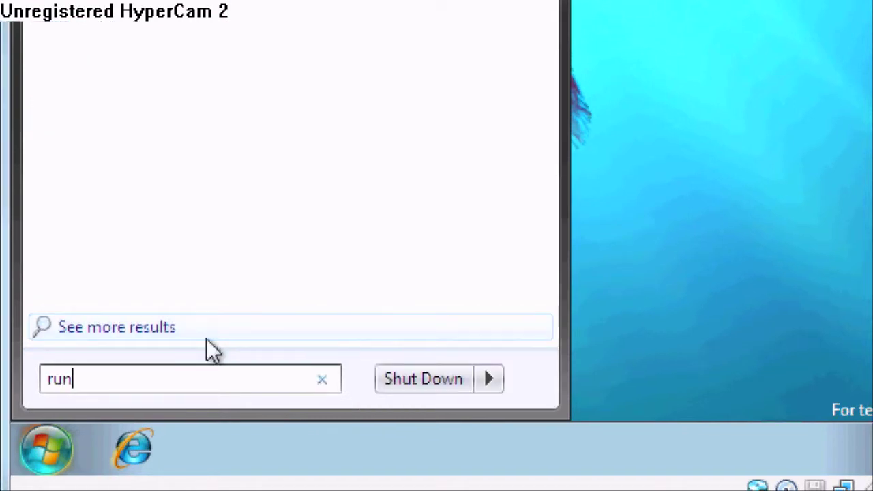
pyautogui.press('Return')
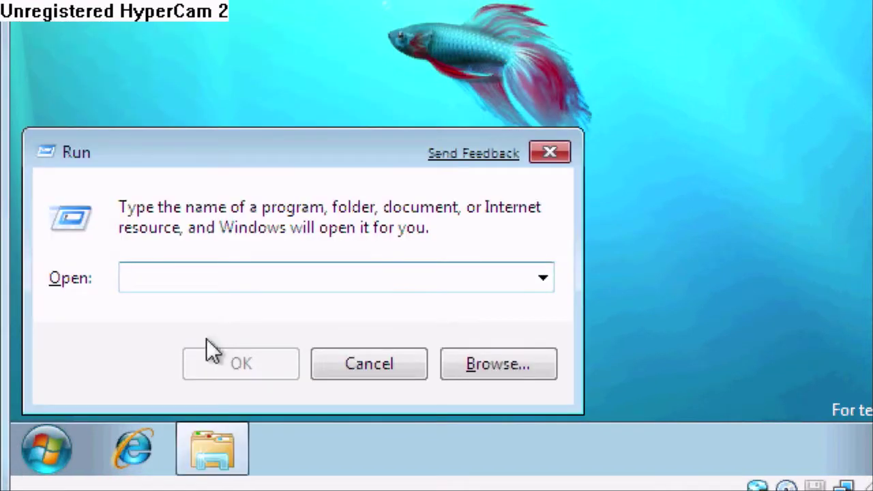
pyautogui.write('reged')
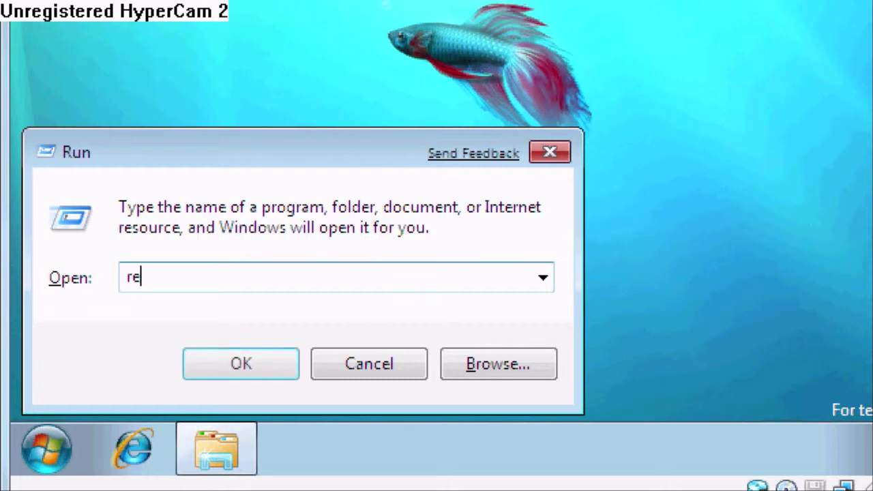
pyautogui.write('it')
pyautogui.press('Return')
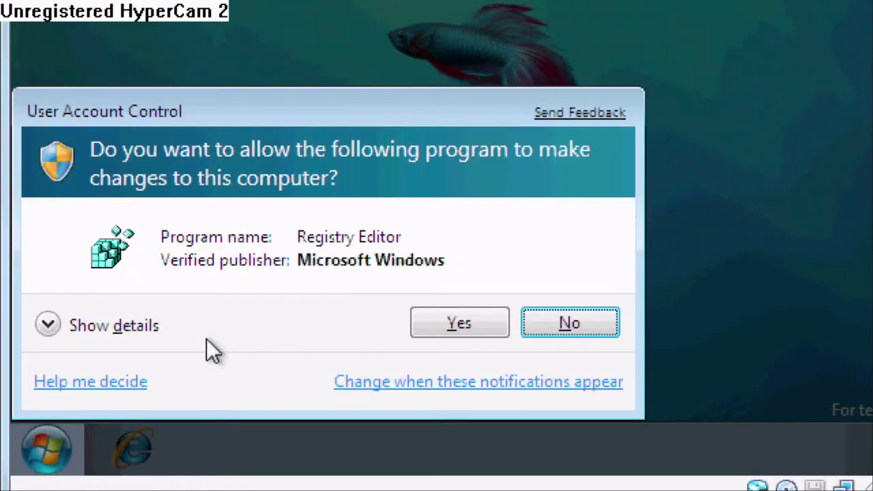
# Step: Approve the User Account Control prompt with Yes so Registry Editor opens
pyautogui.click(455, 326)
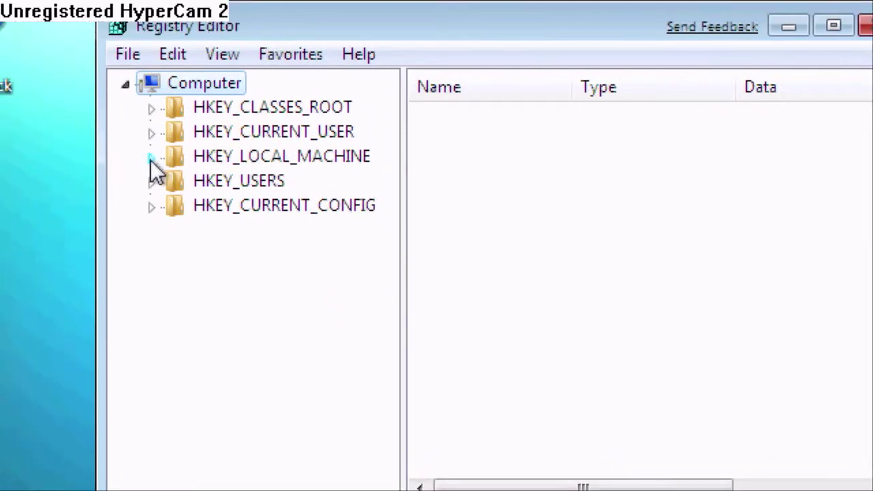
# Step: Expand HKEY_LOCAL_MACHINE > SOFTWARE > Microsoft > Windows NT in the VM's key tree
pyautogui.click(151, 158)
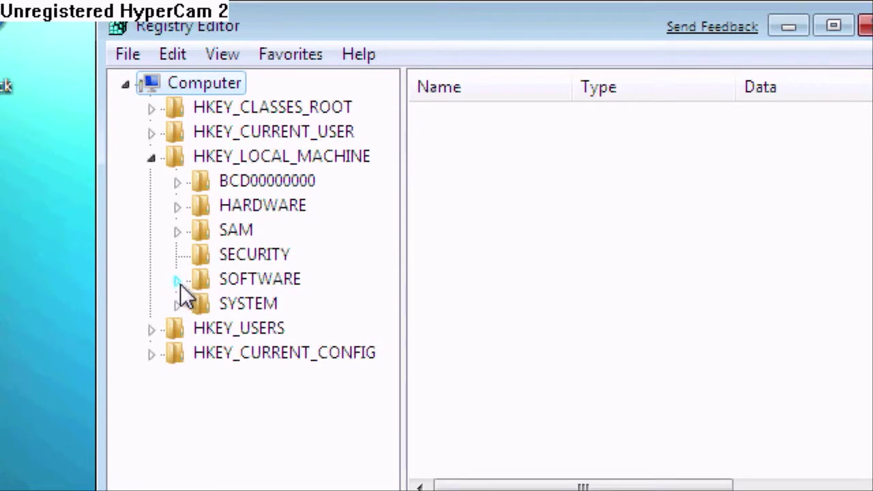
pyautogui.click(178, 280)
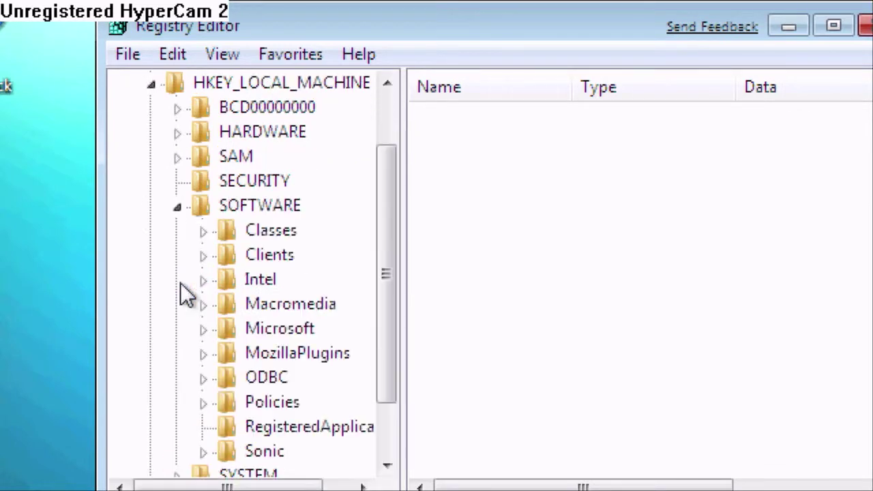
pyautogui.click(203, 330)
pyautogui.moveTo(388, 142); pyautogui.dragTo(375, 353)
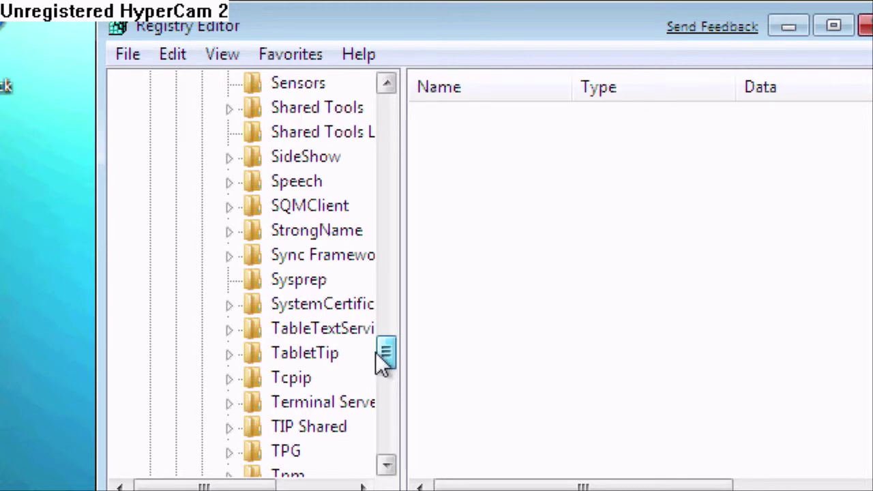
pyautogui.moveTo(376, 353); pyautogui.dragTo(383, 405)
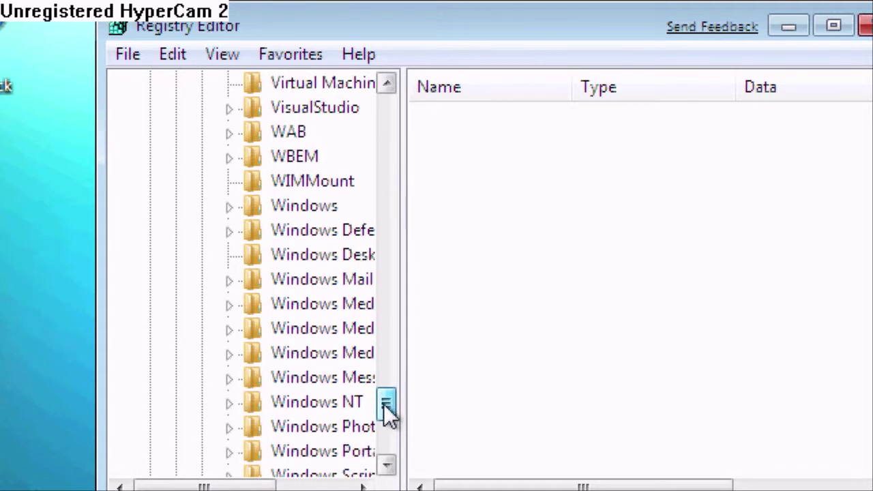
pyautogui.click(229, 403)
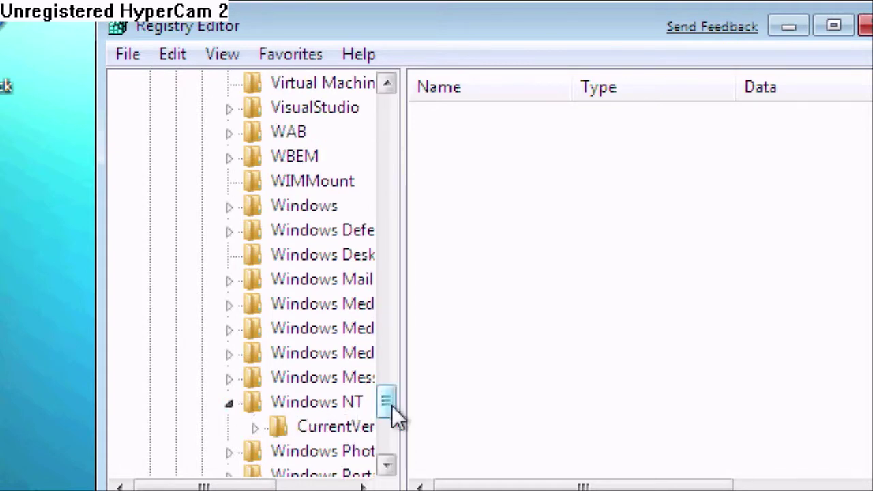
pyautogui.moveTo(392, 408); pyautogui.dragTo(389, 416)
# Step: Expand CurrentVersion and select Winlogon to list values like LegalNoticeCaption and LegalNoticeText
pyautogui.click(364, 486)
pyautogui.click(364, 485)
pyautogui.click(364, 486)
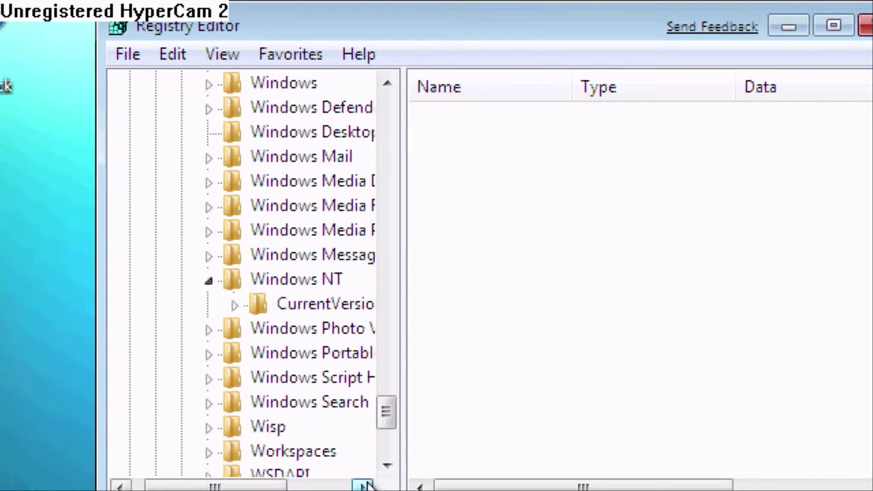
pyautogui.click(364, 486)
pyautogui.click(364, 485)
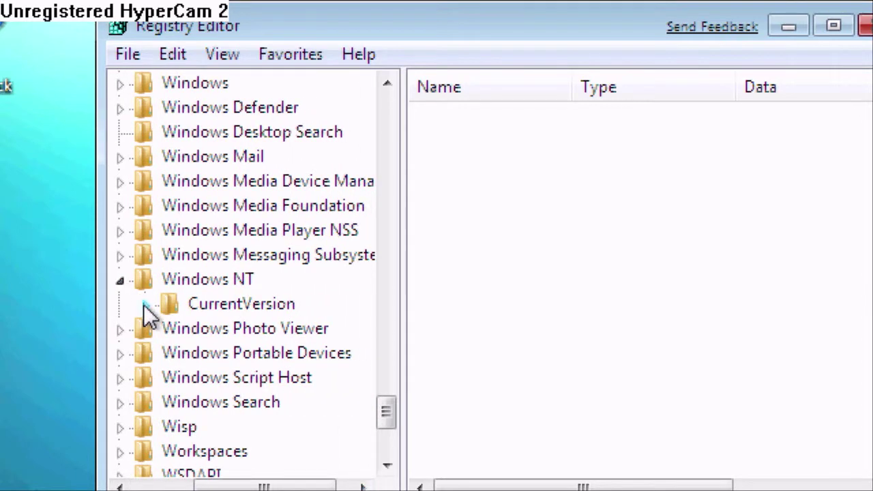
pyautogui.click(144, 304)
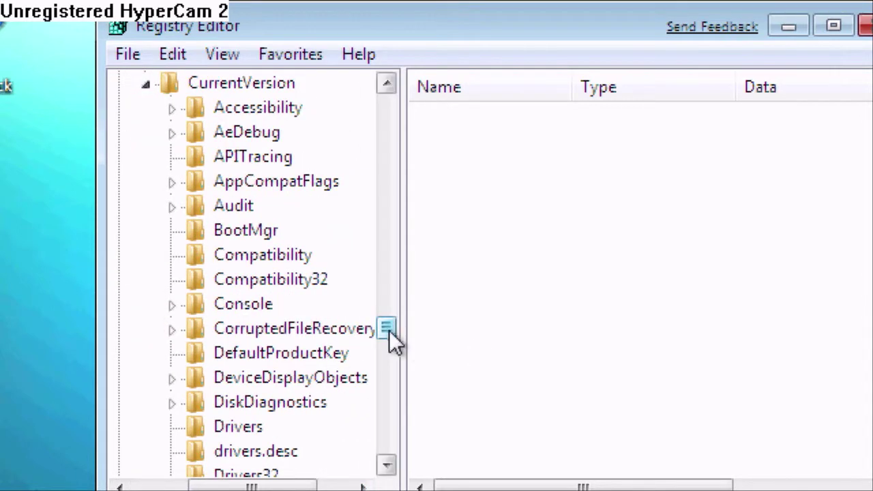
pyautogui.moveTo(394, 341); pyautogui.dragTo(387, 416)
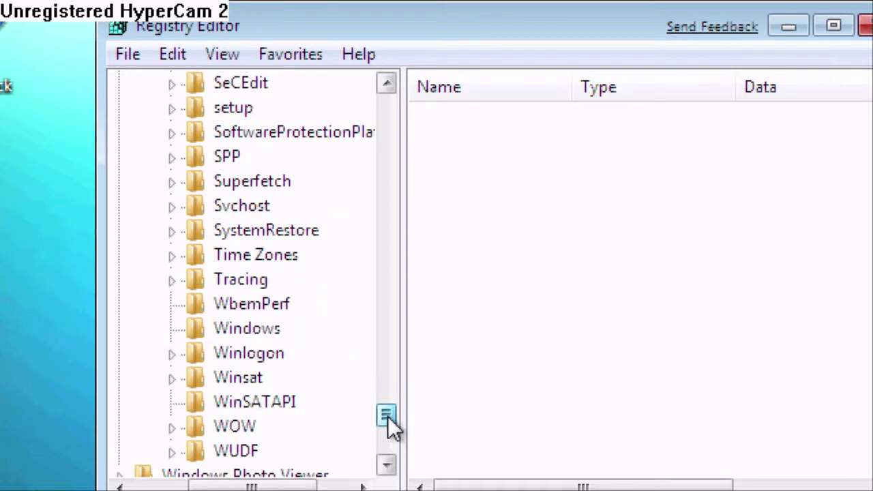
pyautogui.click(176, 353)
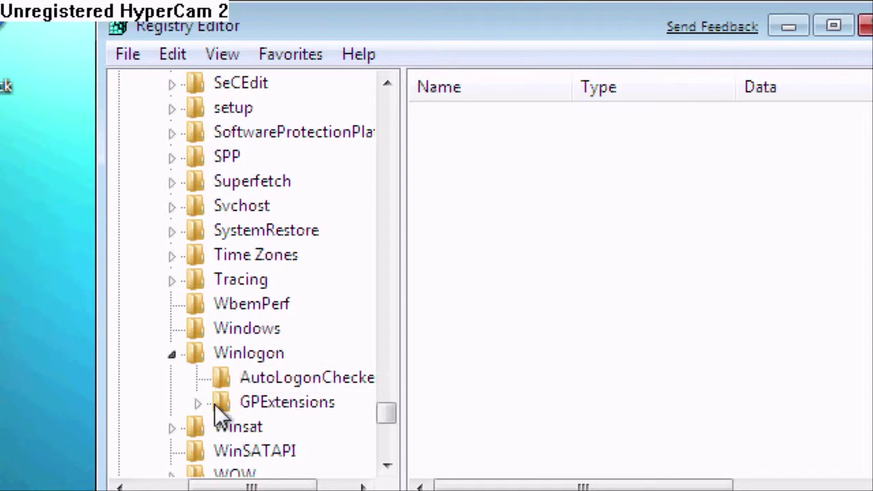
pyautogui.click(250, 353)
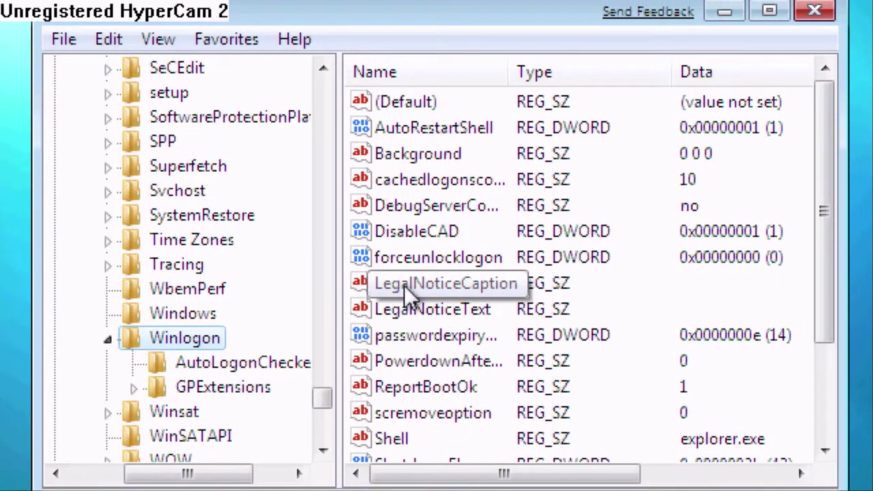
# Step: Edit LegalNoticeCaption to read 'Remember i am watching you!!!!!', then open the empty LegalNoticeText value
pyautogui.doubleClick(405, 284)
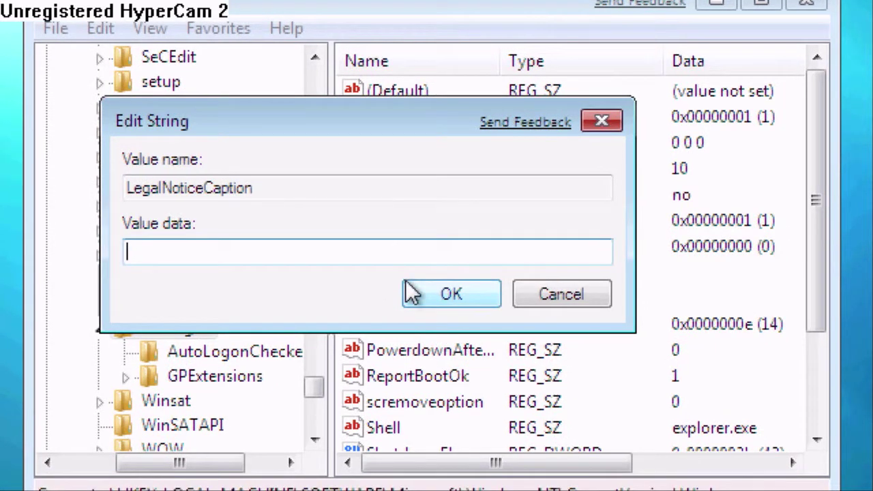
pyautogui.write('Remember i am watching you!!!!!')
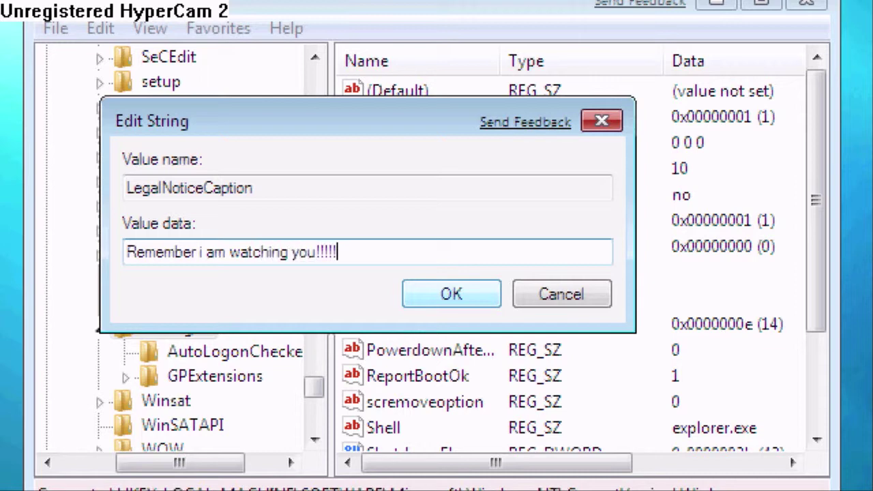
pyautogui.click(457, 293)
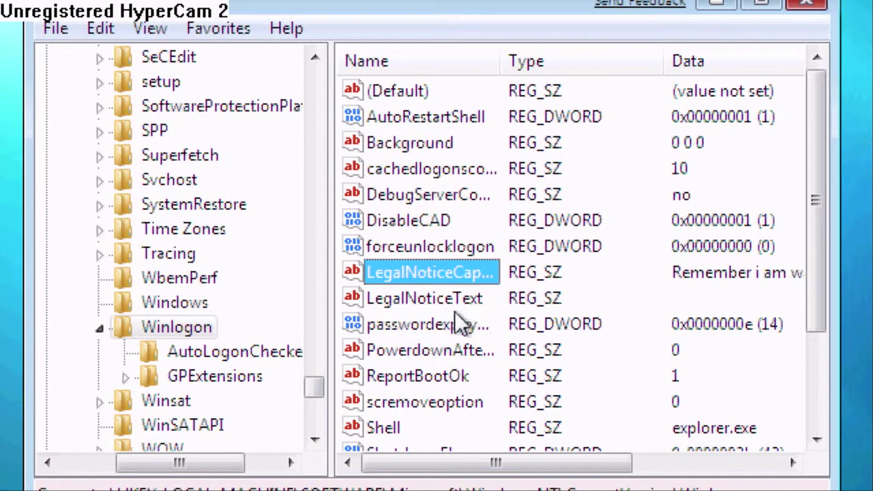
pyautogui.doubleClick(434, 306)
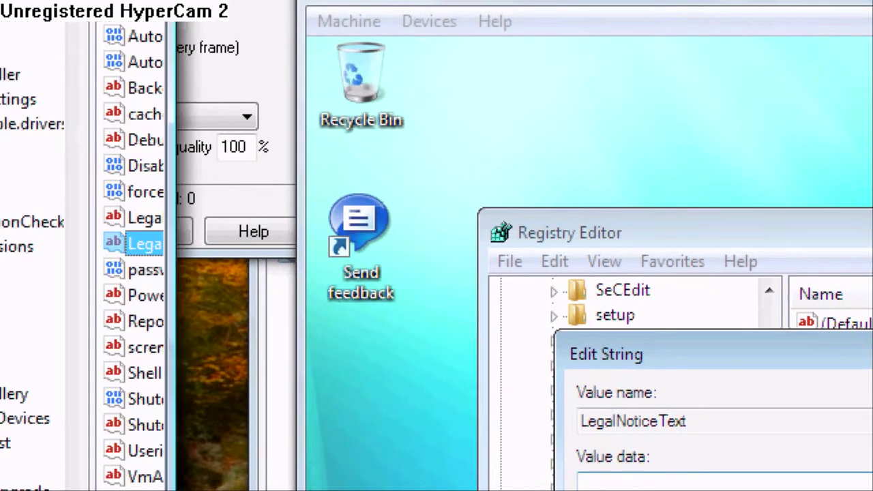
pyautogui.click(142, 247)
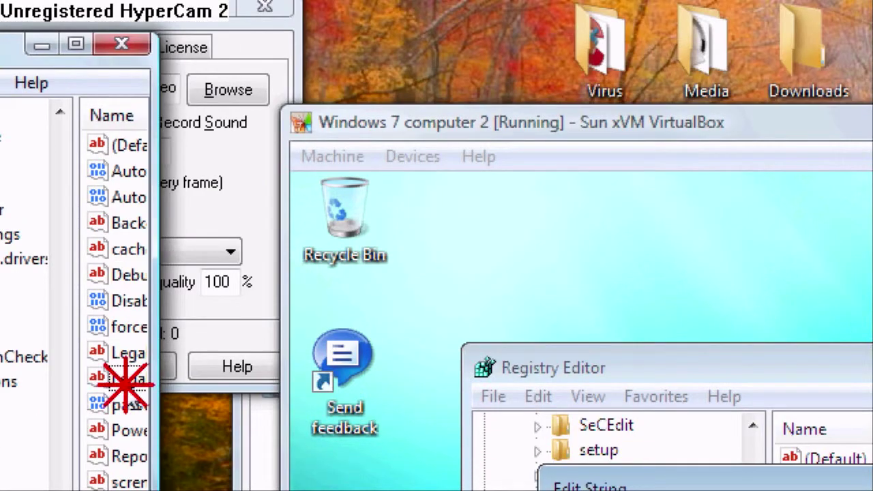
pyautogui.doubleClick(125, 382)
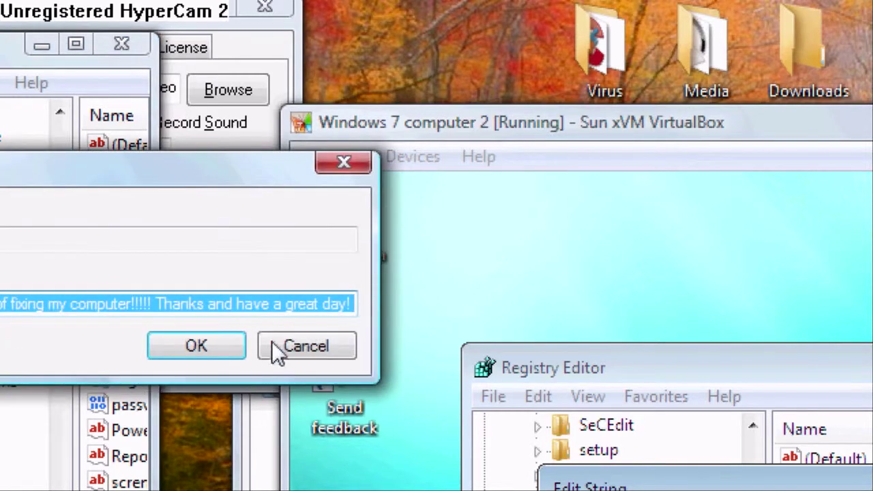
pyautogui.rightClick(291, 304)
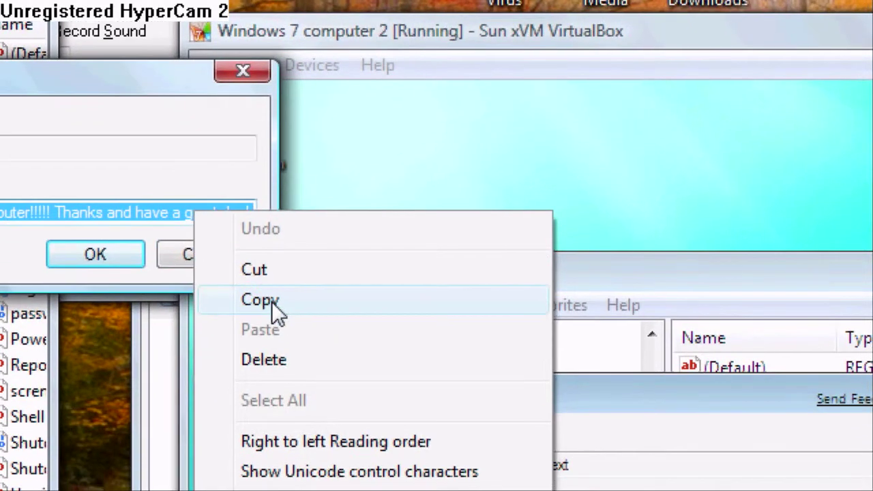
pyautogui.click(259, 300)
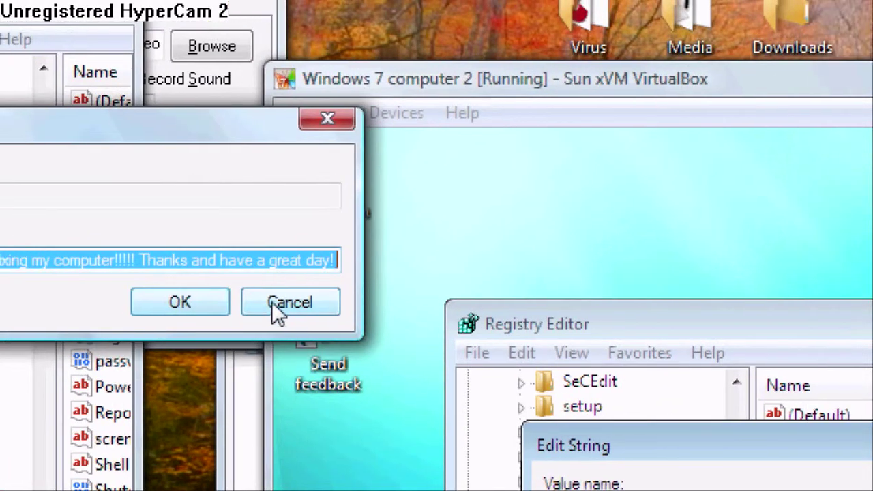
pyautogui.click(276, 308)
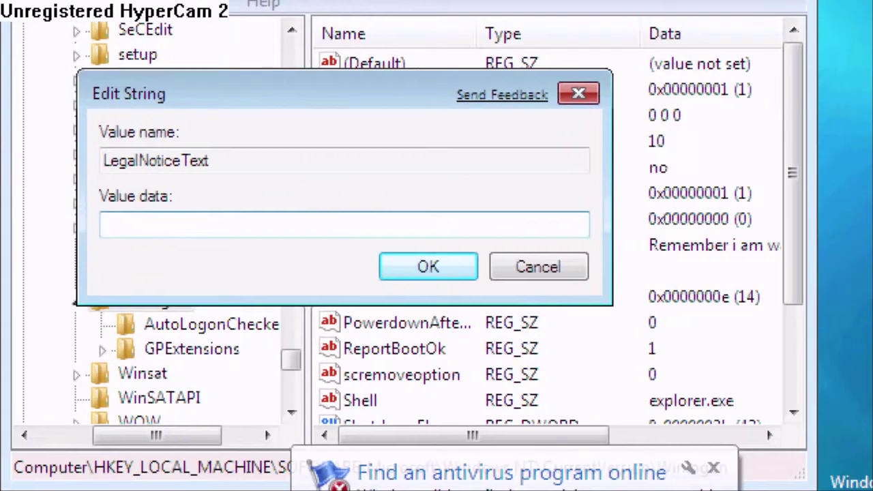
pyautogui.rightClick(238, 216)
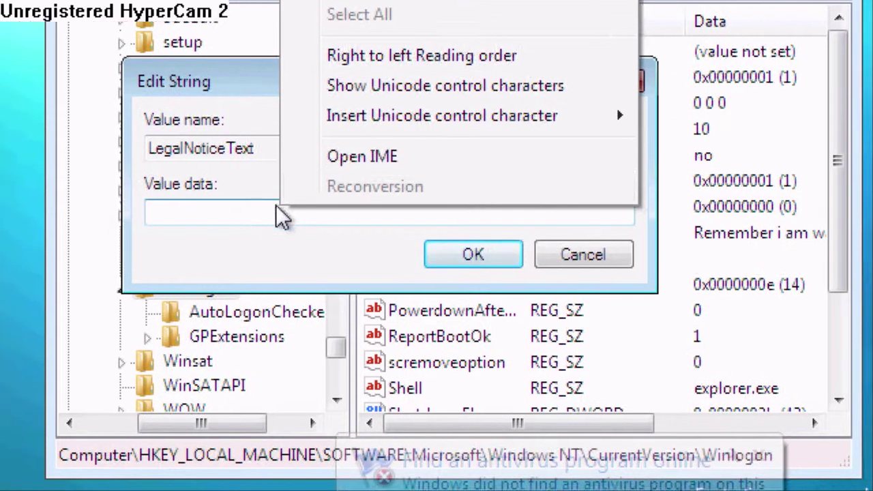
pyautogui.click(244, 228)
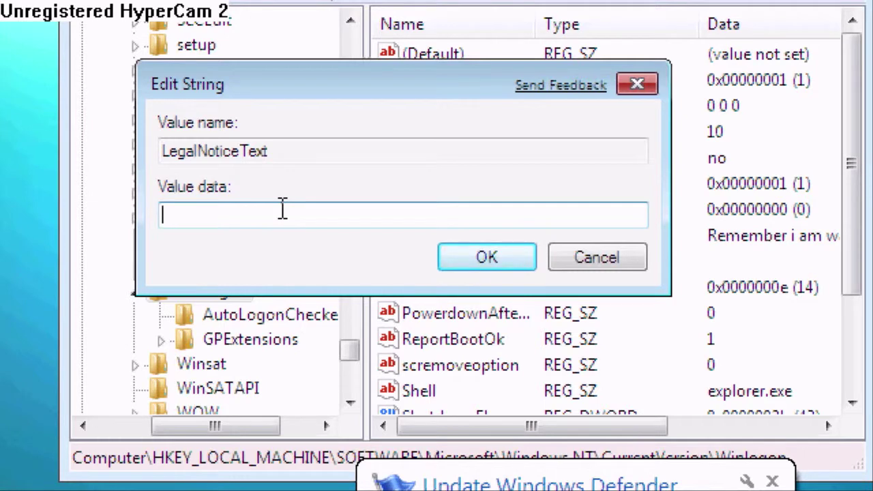
# Step: Save LegalNoticeText as 'Please don't change my settings…' signed with a name, then close Registry Editor
pyautogui.write('Plea')
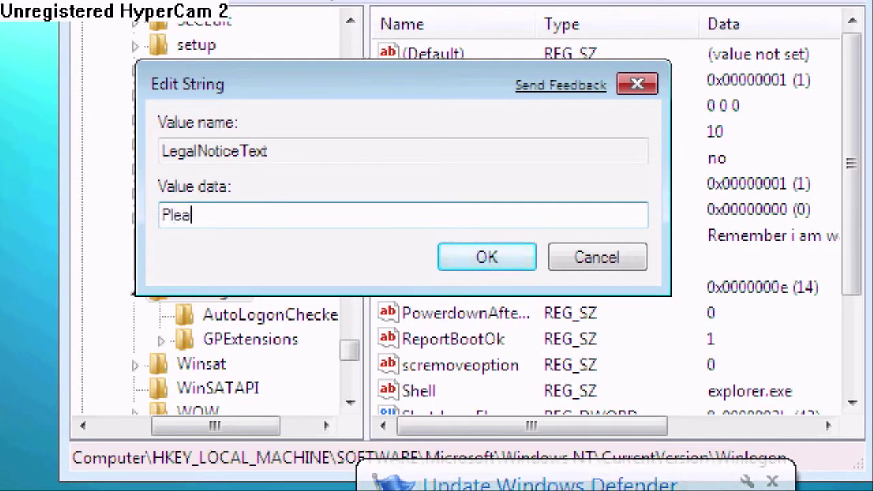
pyautogui.write("se don't change my")
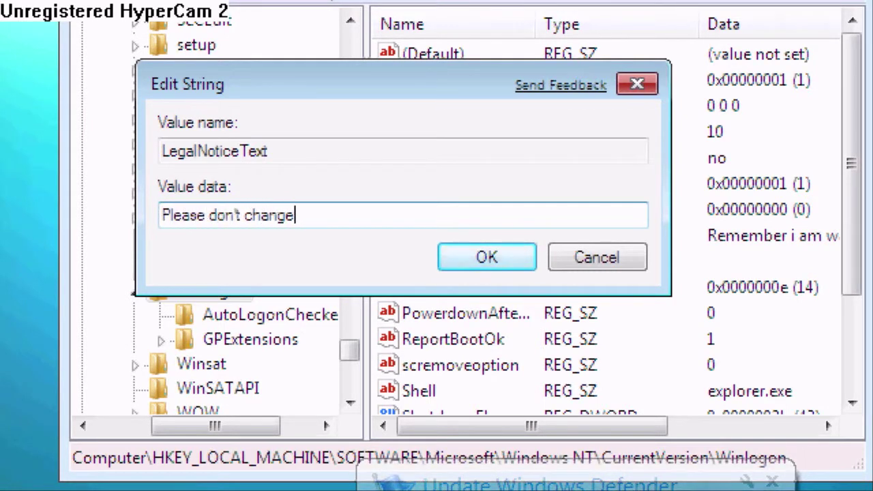
pyautogui.write(' settings b')
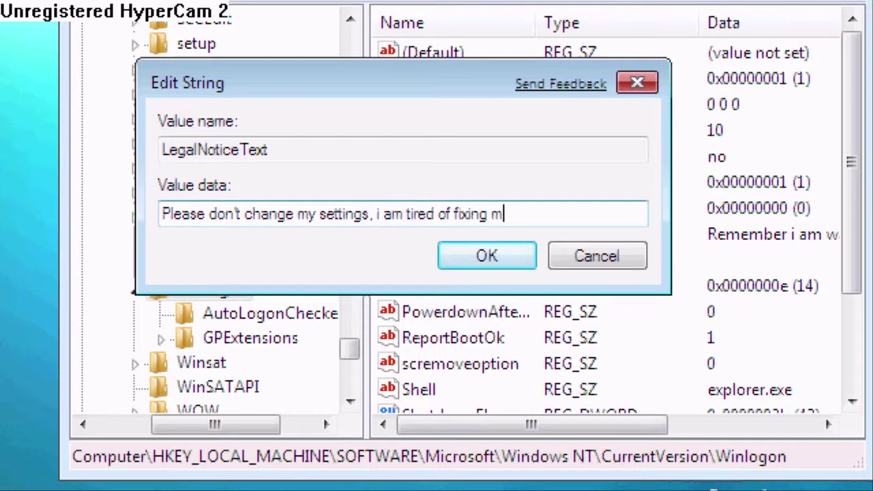
pyautogui.write('puter. IT i')
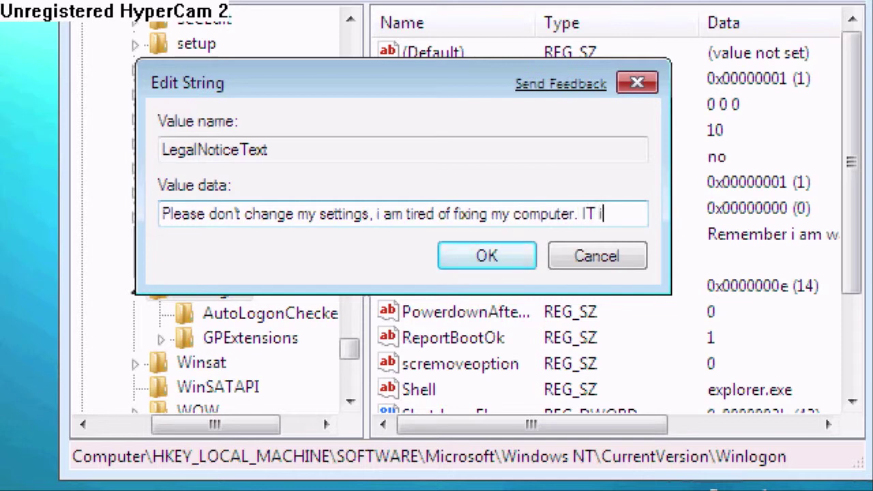
pyautogui.write('s starting to pi')
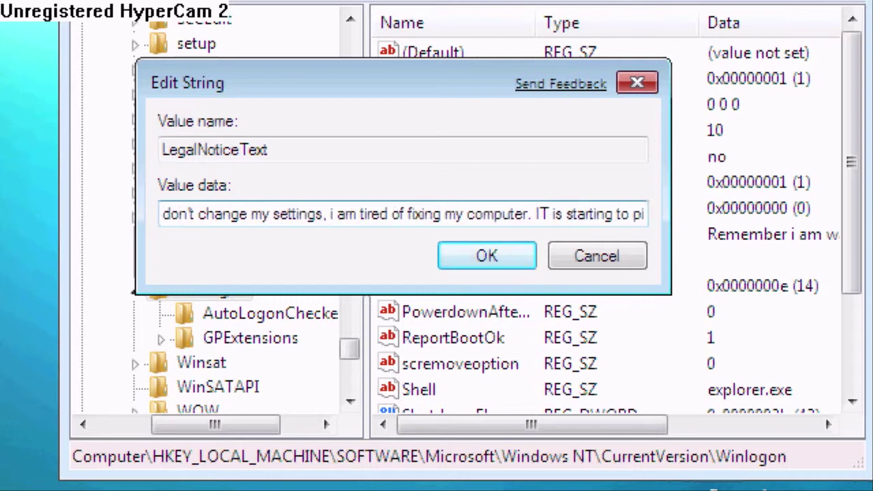
pyautogui.write('ss me off. tha')
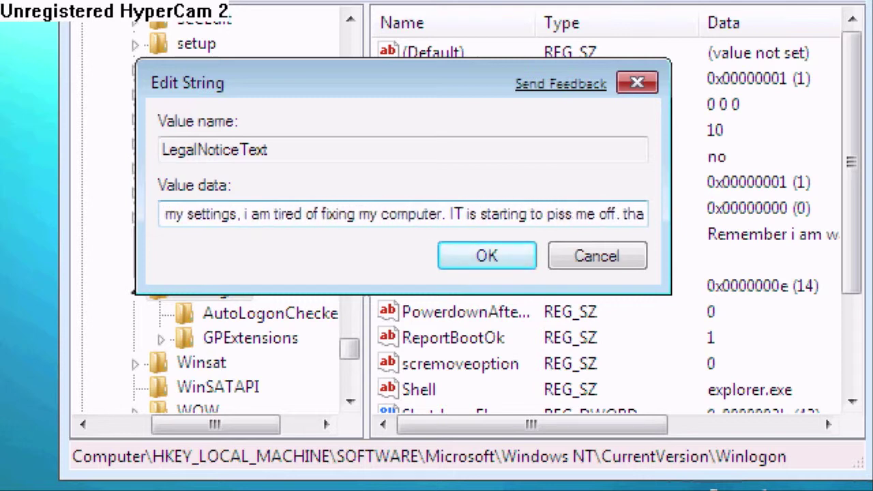
pyautogui.write('nks nick')
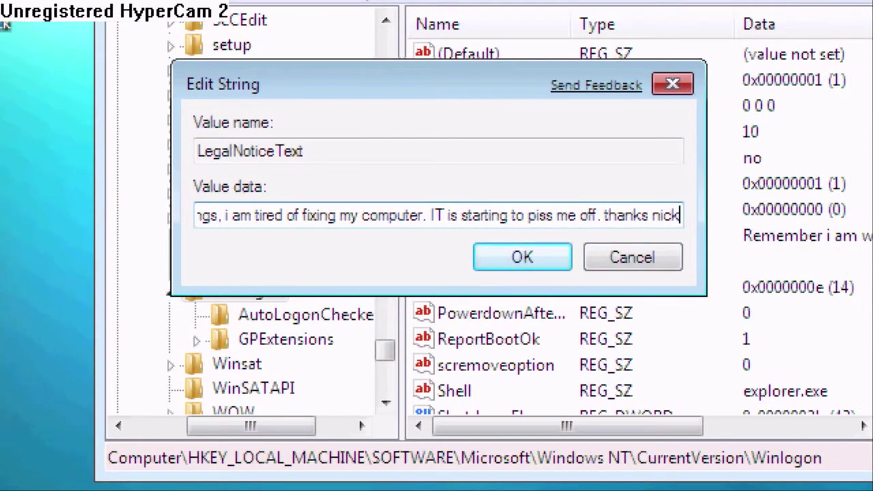
pyautogui.click(523, 257)
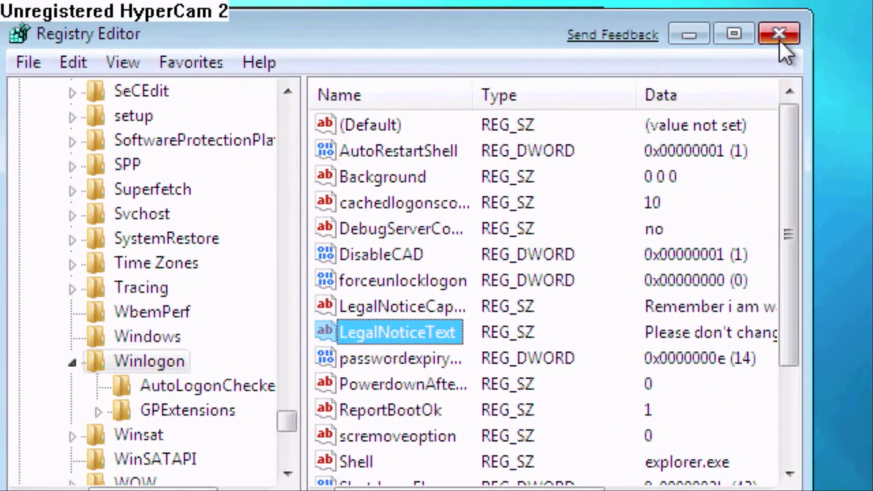
pyautogui.click(782, 34)
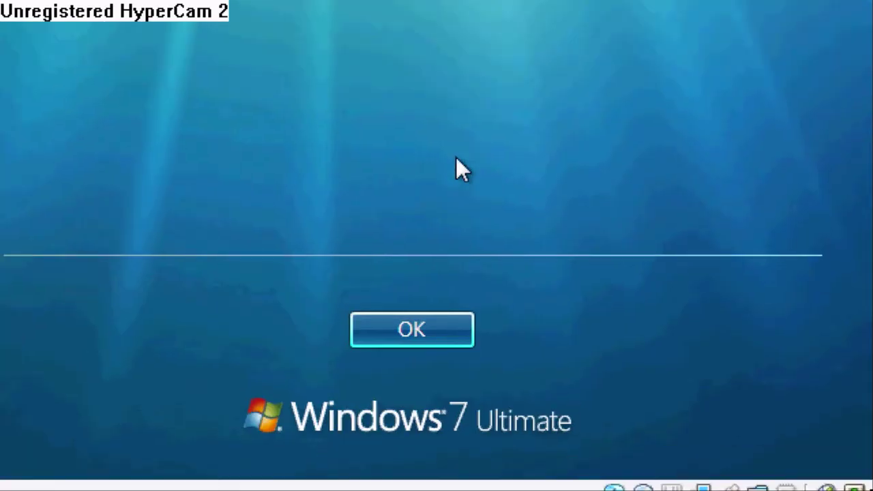
# Step: Acknowledge the custom legal notice box with OK so Windows 7 logon continues
pyautogui.click(445, 322)
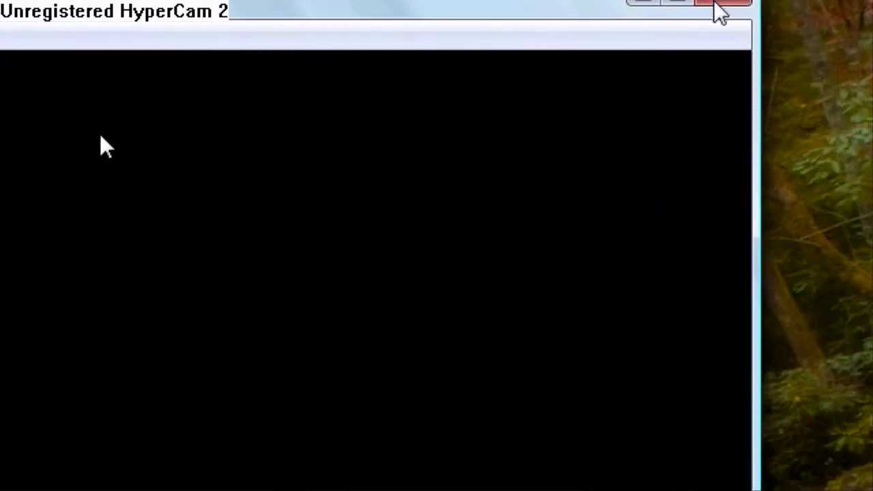
# Step: Shut the VM window with 'Power off the machine', then close the VirtualBox manager
pyautogui.click(719, 12)
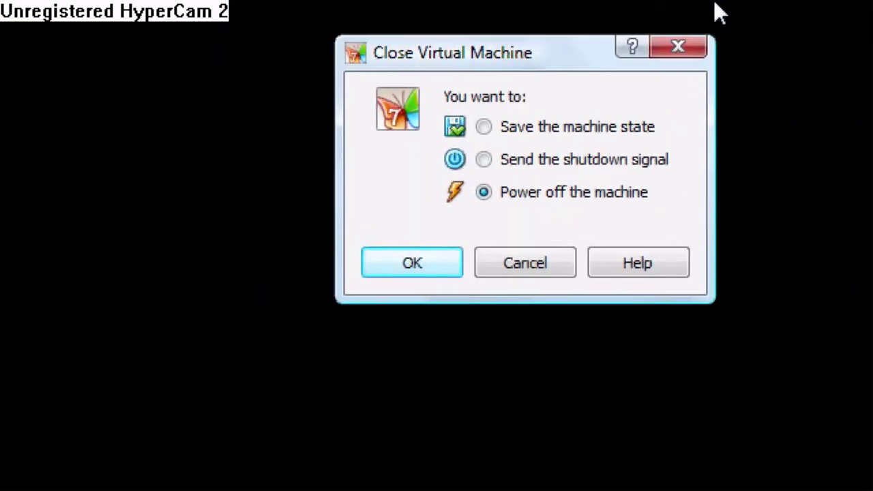
pyautogui.click(414, 263)
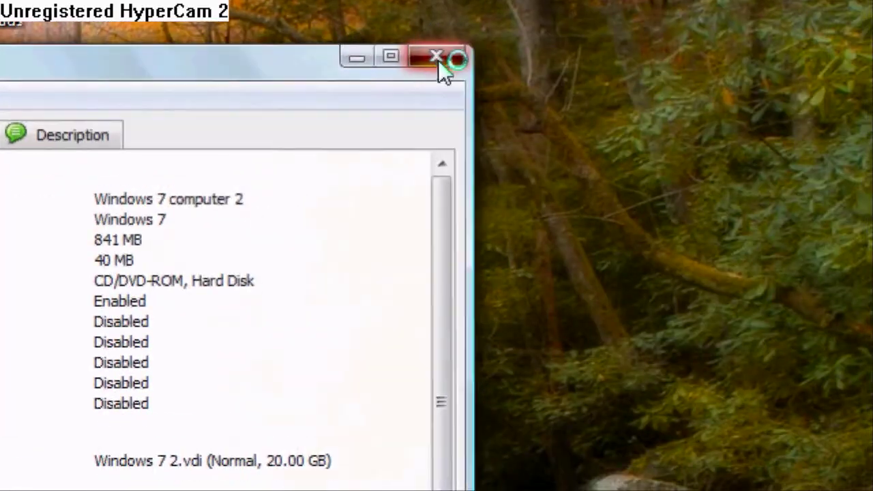
pyautogui.click(872, 124)
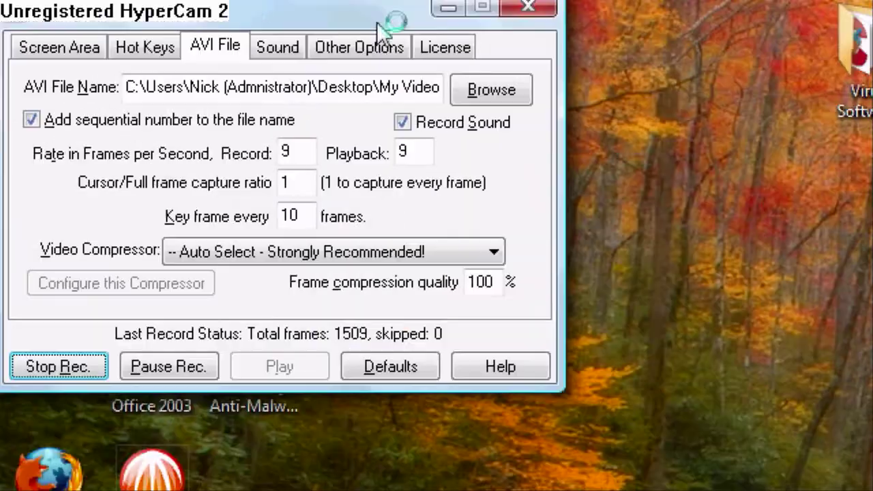